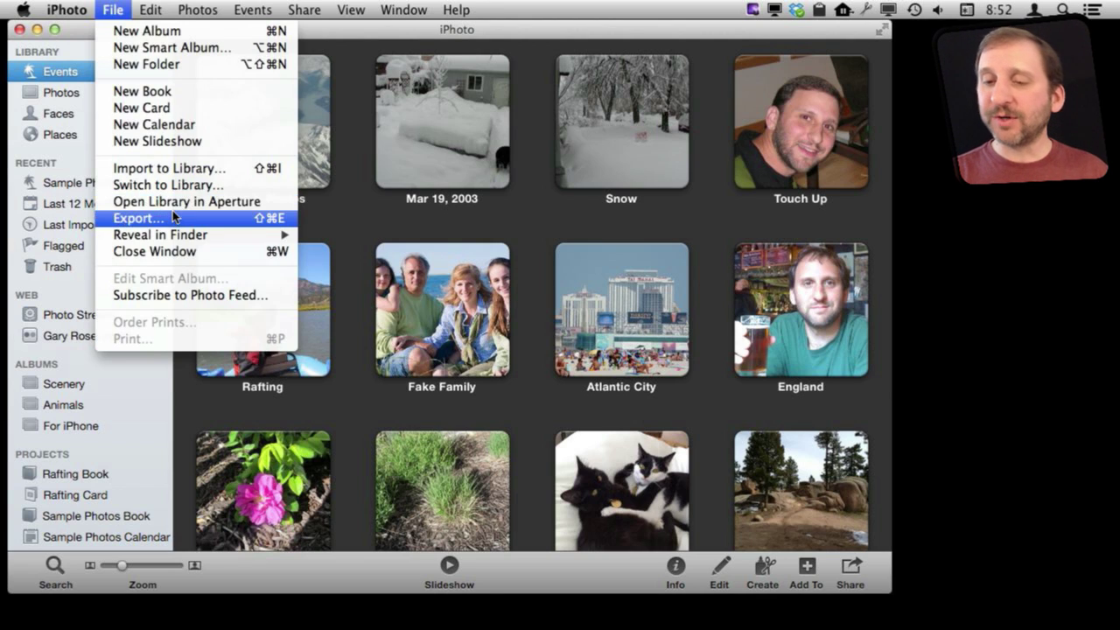
Open the Sample Photos event and select photos P9210047, P1010074 and PA060031 together.
click(291, 113)
double_click(292, 112)
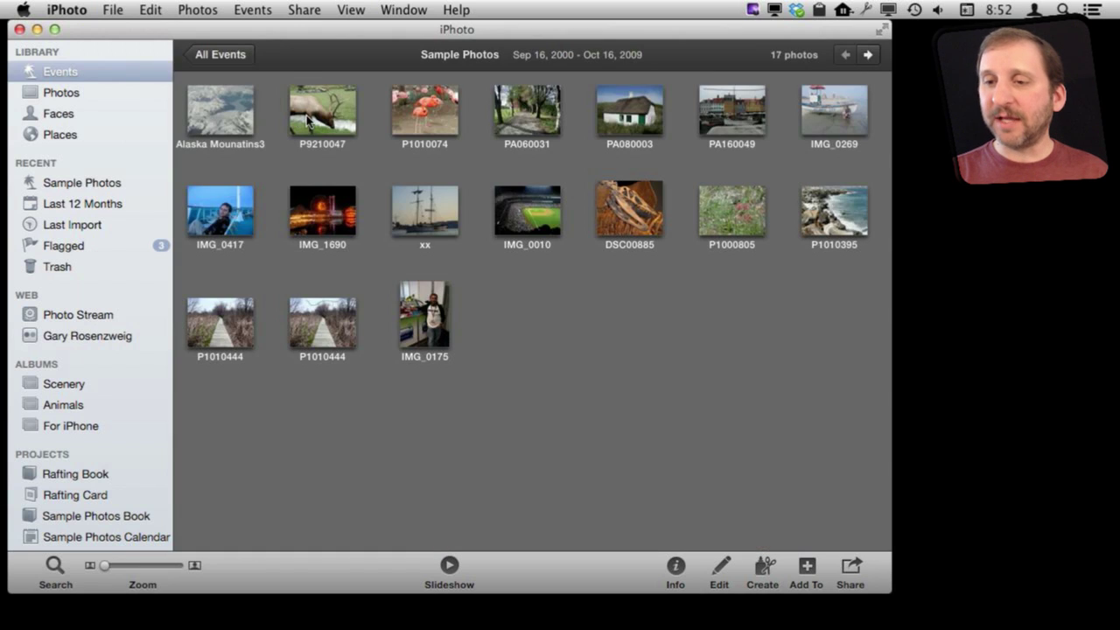
click(345, 125)
click(427, 109)
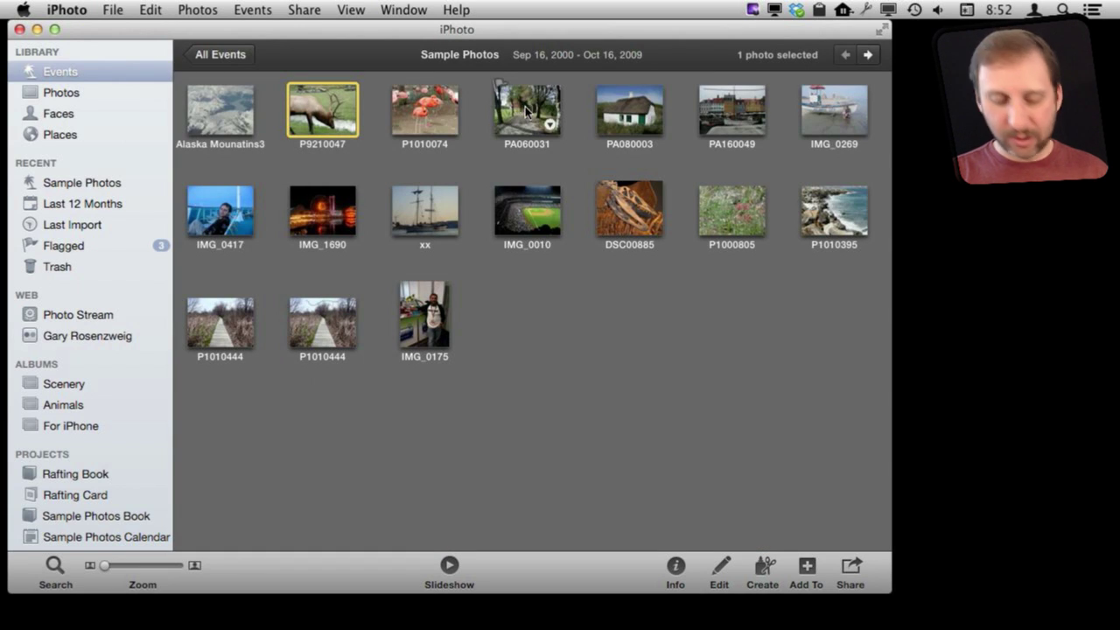
super+click(402, 113)
super+click(508, 112)
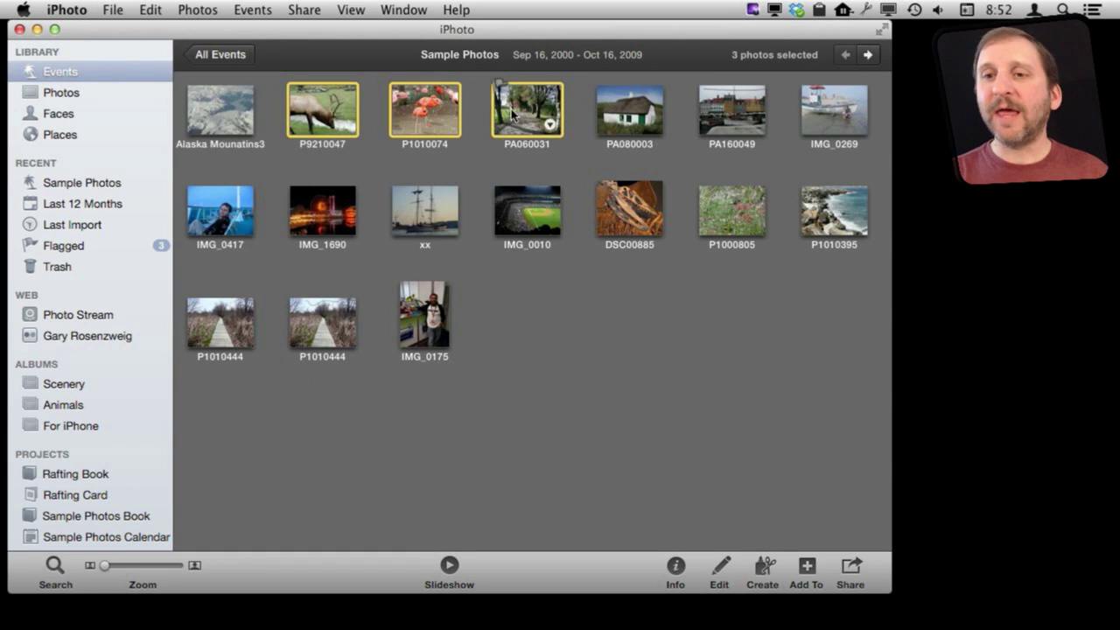
click(112, 10)
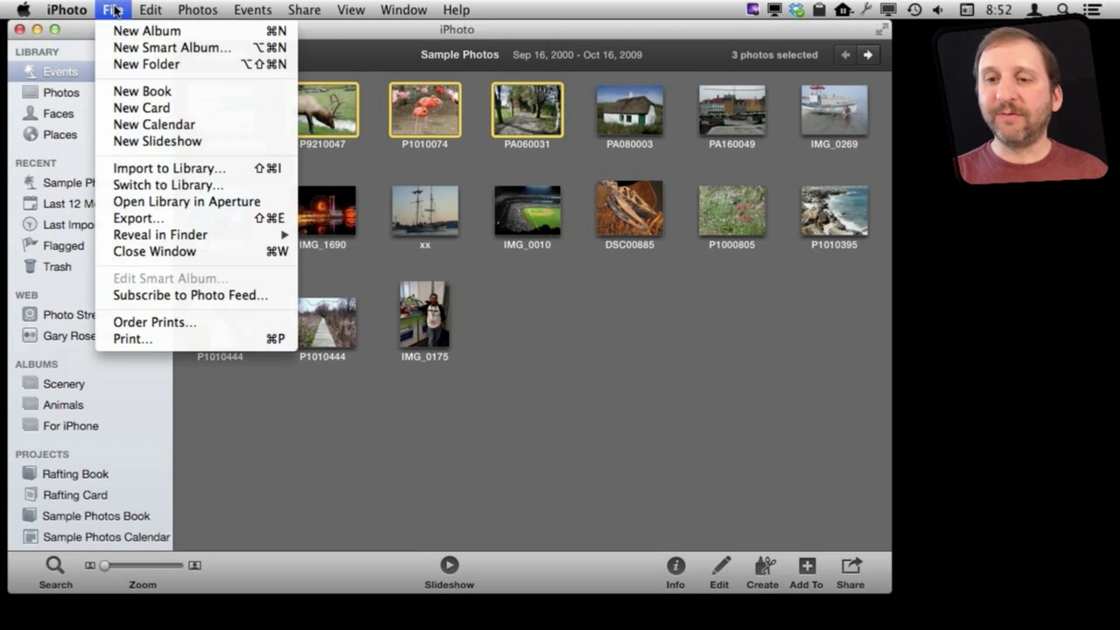
Open File > Export for the three selected photos and move the dialog left.
click(165, 219)
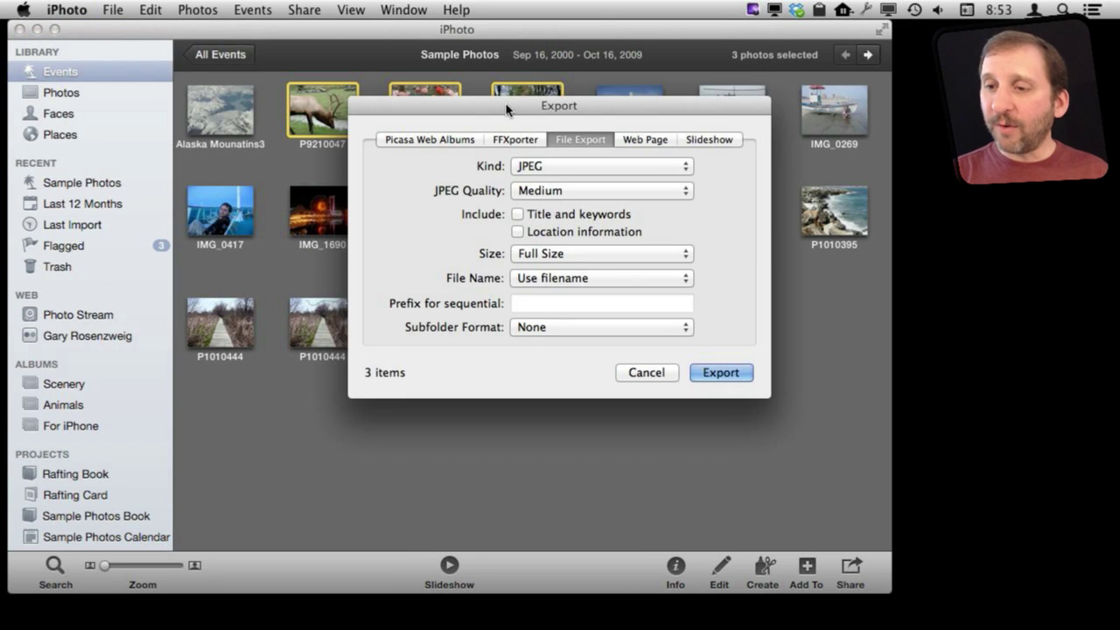
drag(506, 109, 379, 107)
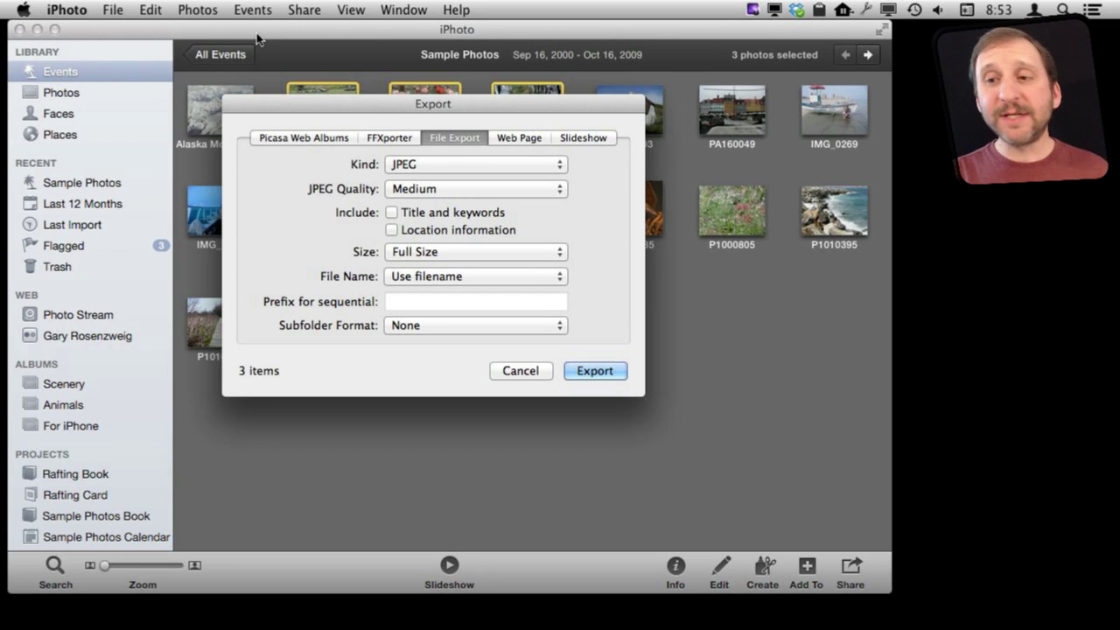
Switch the export kind to Original, then back to JPEG, and show the JPEG quality choices.
click(423, 168)
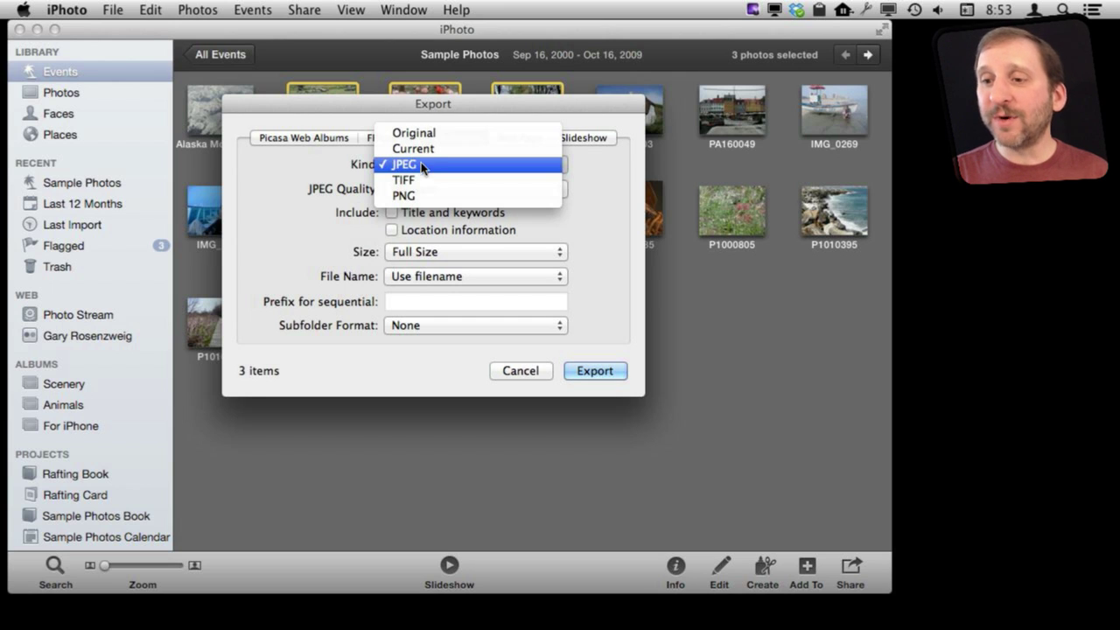
click(416, 137)
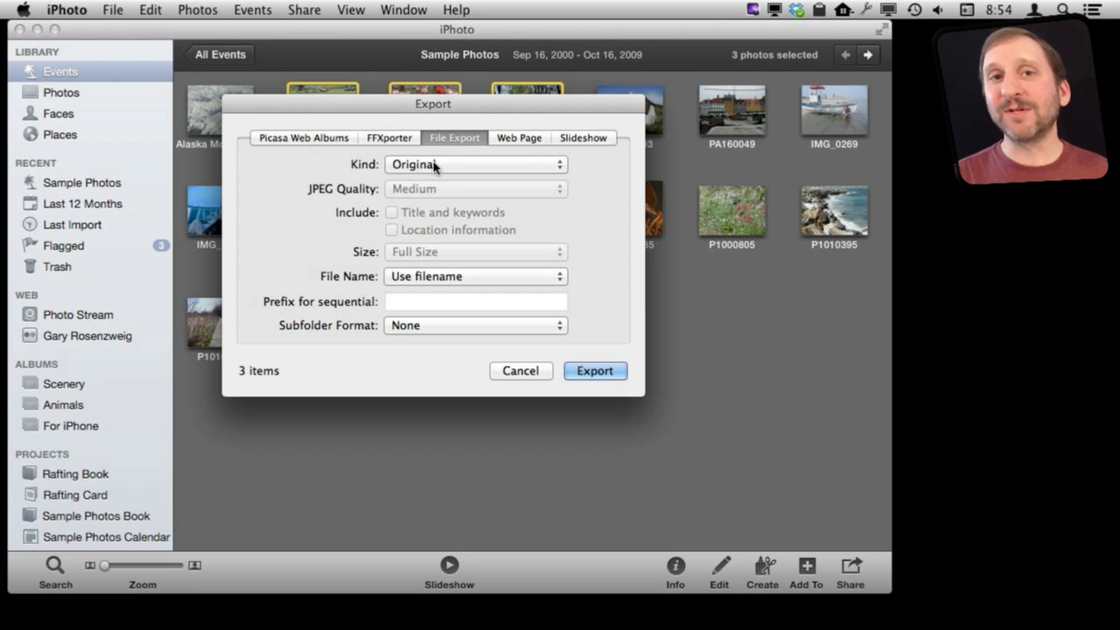
click(433, 166)
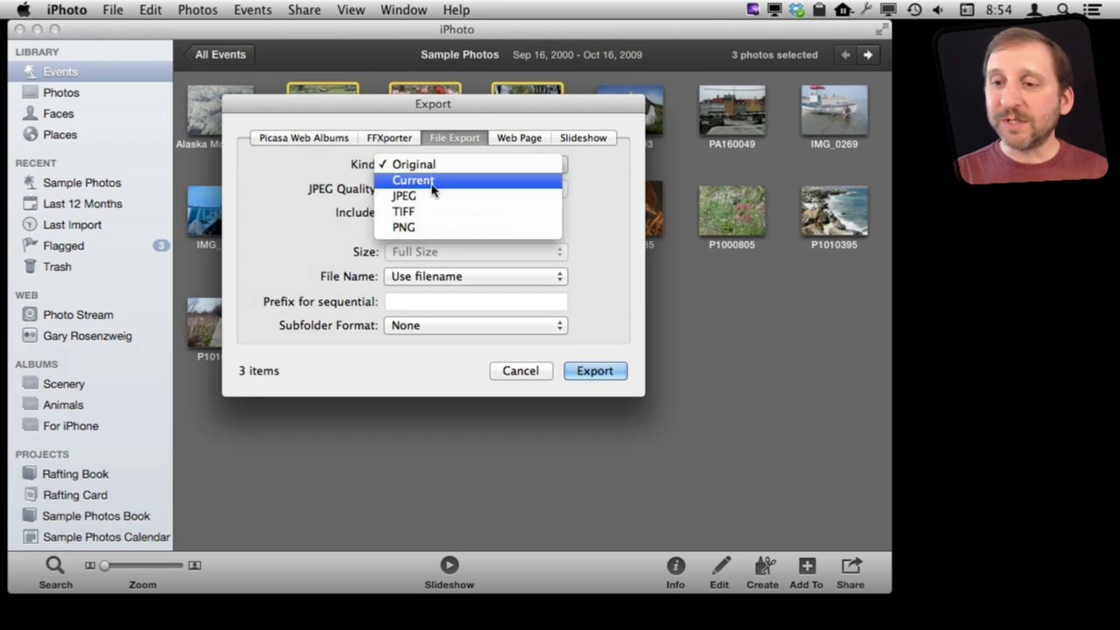
click(470, 195)
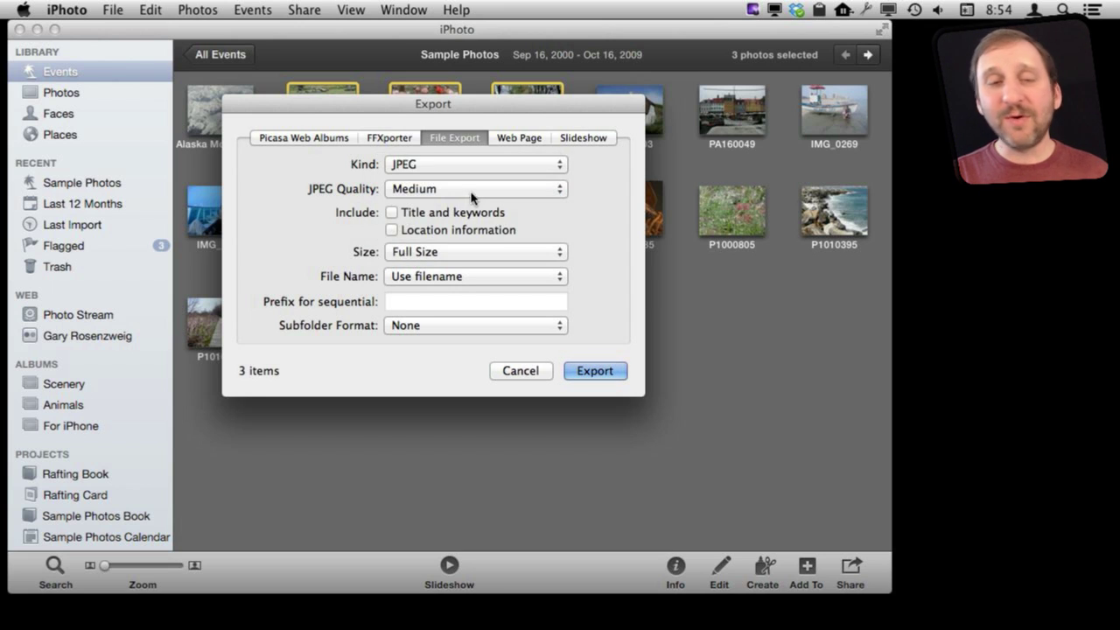
click(419, 193)
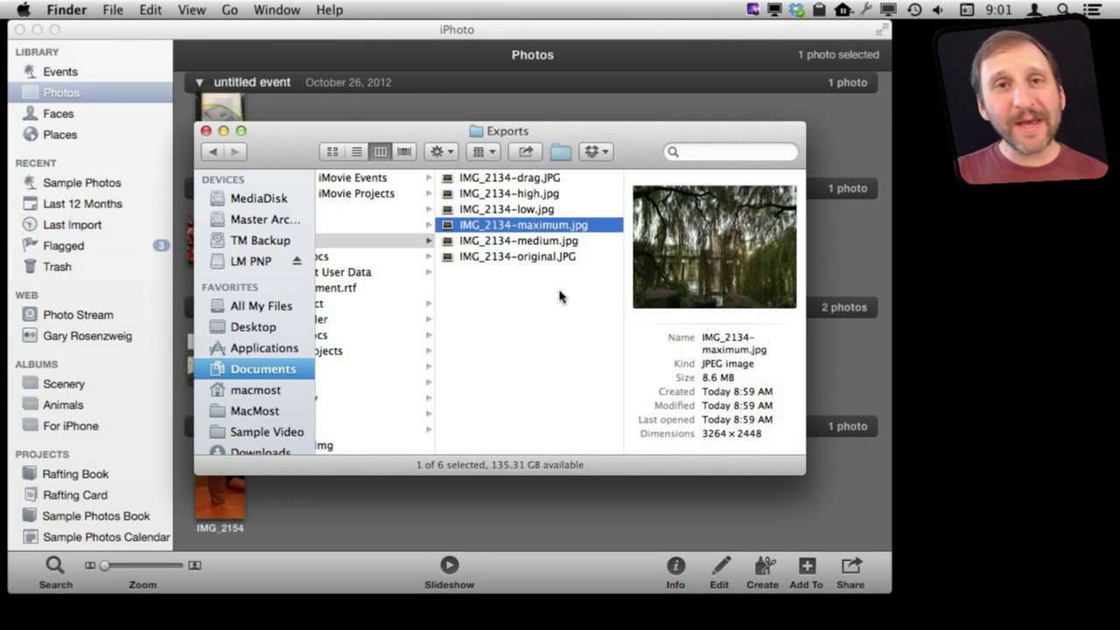
Compare IMG_2134-low.jpg's 1.1 MB with the 4.6 MB original, then preview the low export full size.
click(533, 210)
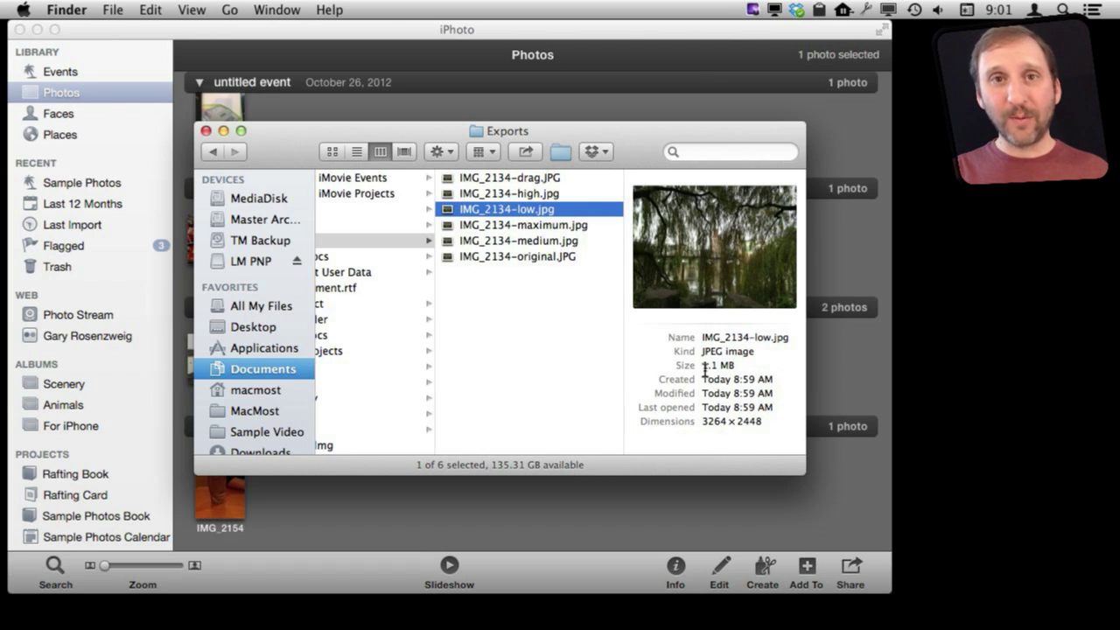
click(523, 260)
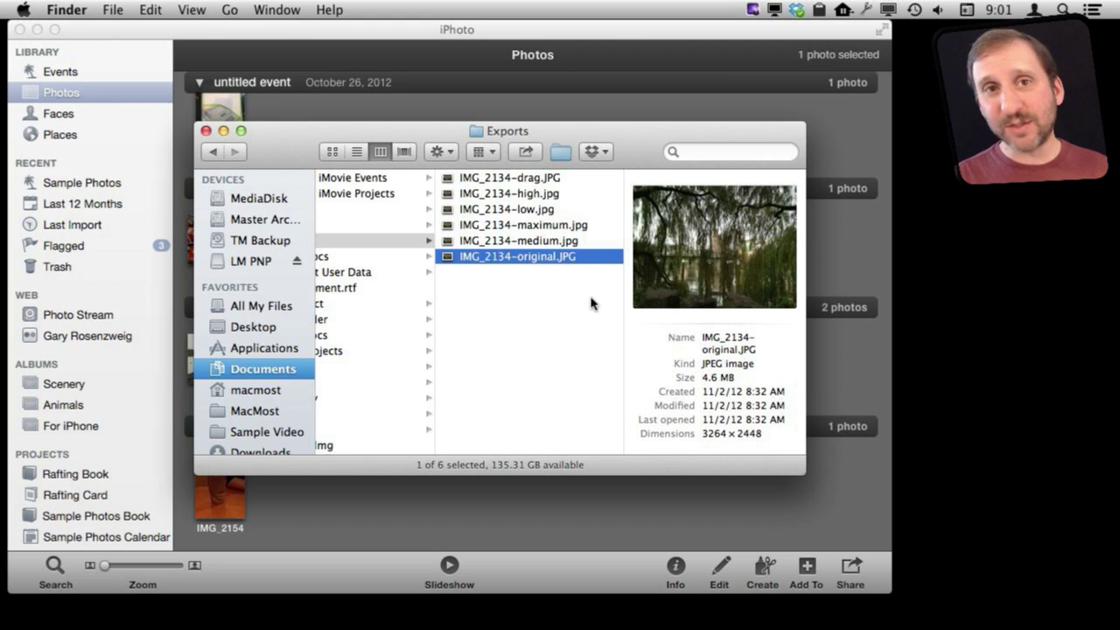
click(509, 212)
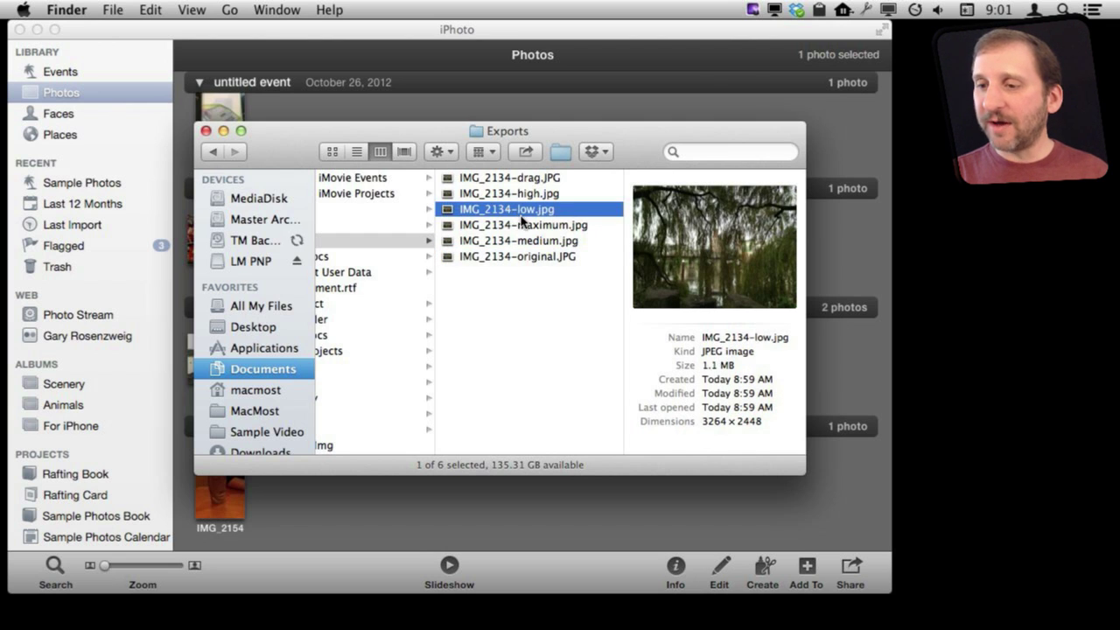
key(space)
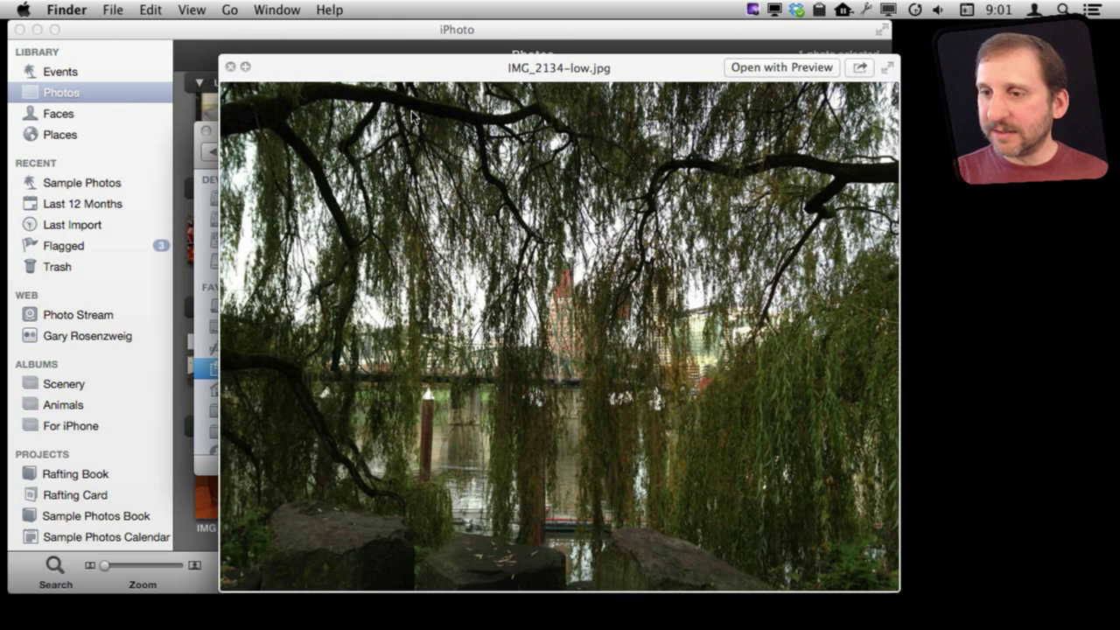
Step the full-size preview from the low export on to the next exported files.
drag(383, 69, 378, 75)
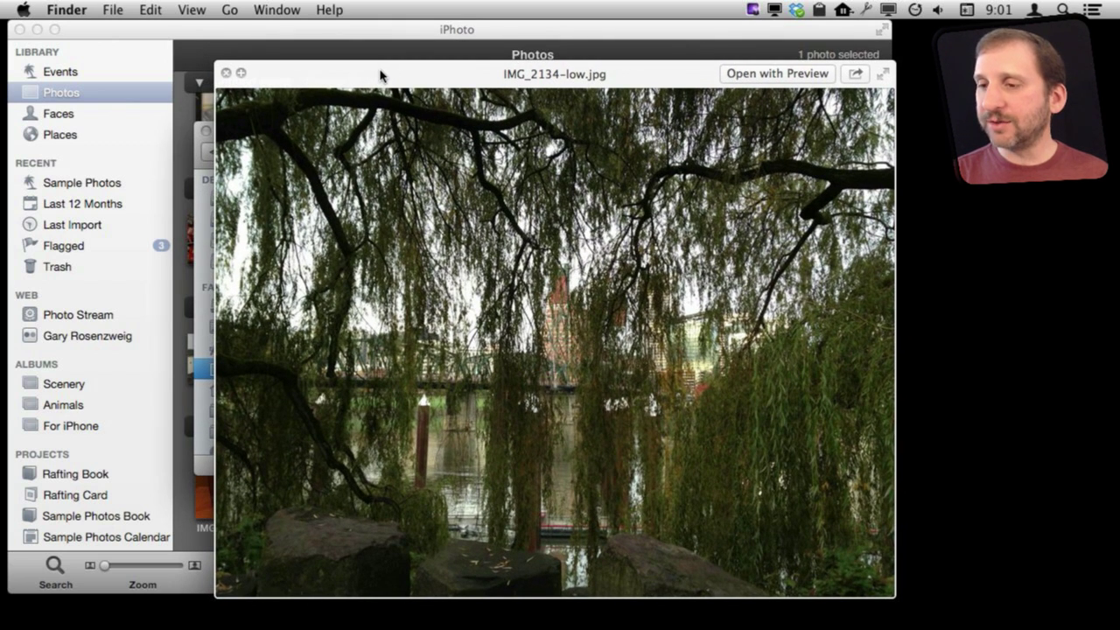
key(Down)
key(Down)
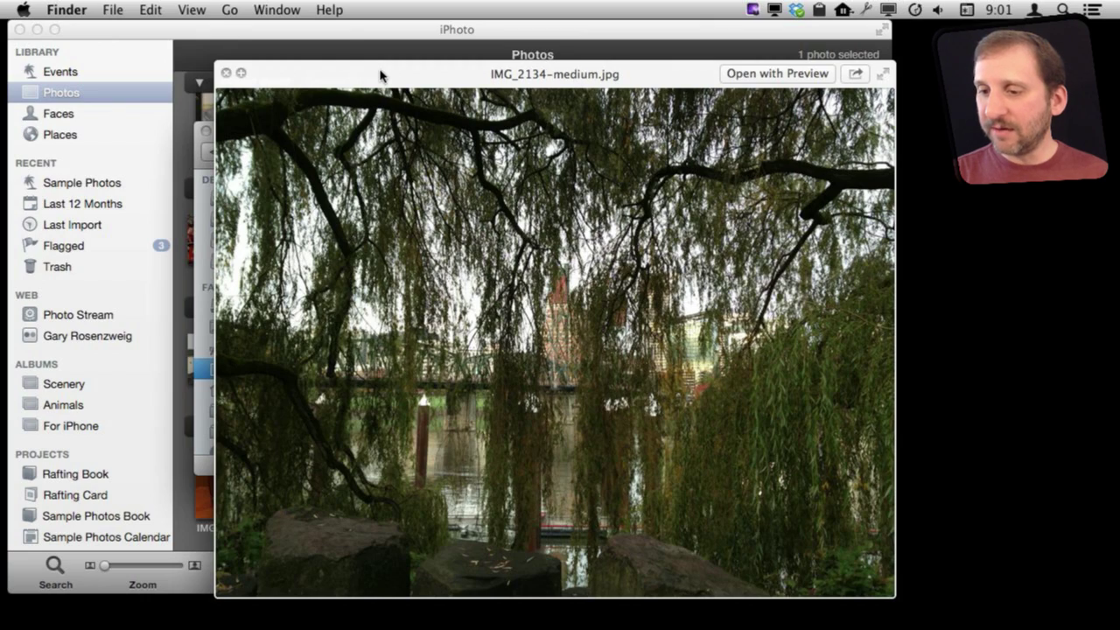
key(Down)
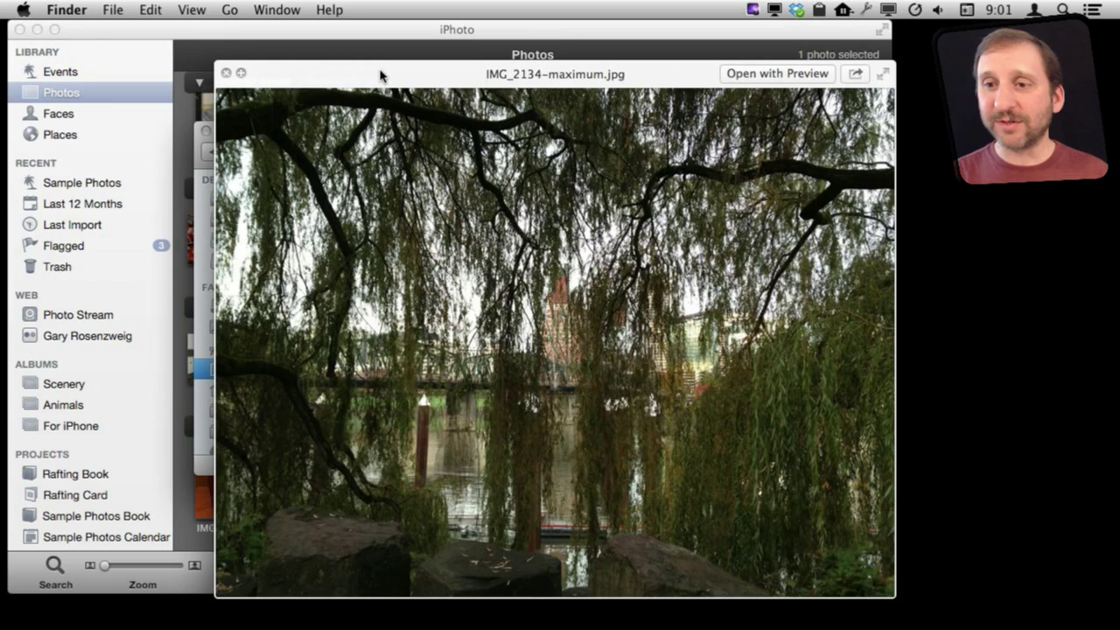
Close the preview and check export sizes: low 1.1 MB, medium 2.1 MB, high 3.8 MB, maximum 8.6 MB.
click(225, 71)
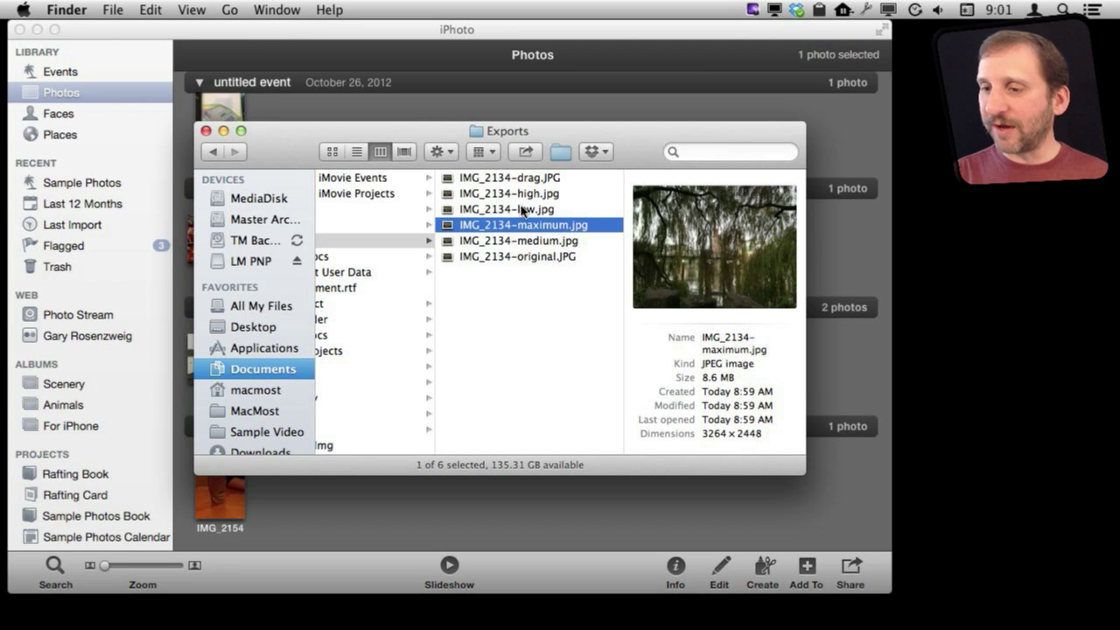
click(528, 211)
click(540, 243)
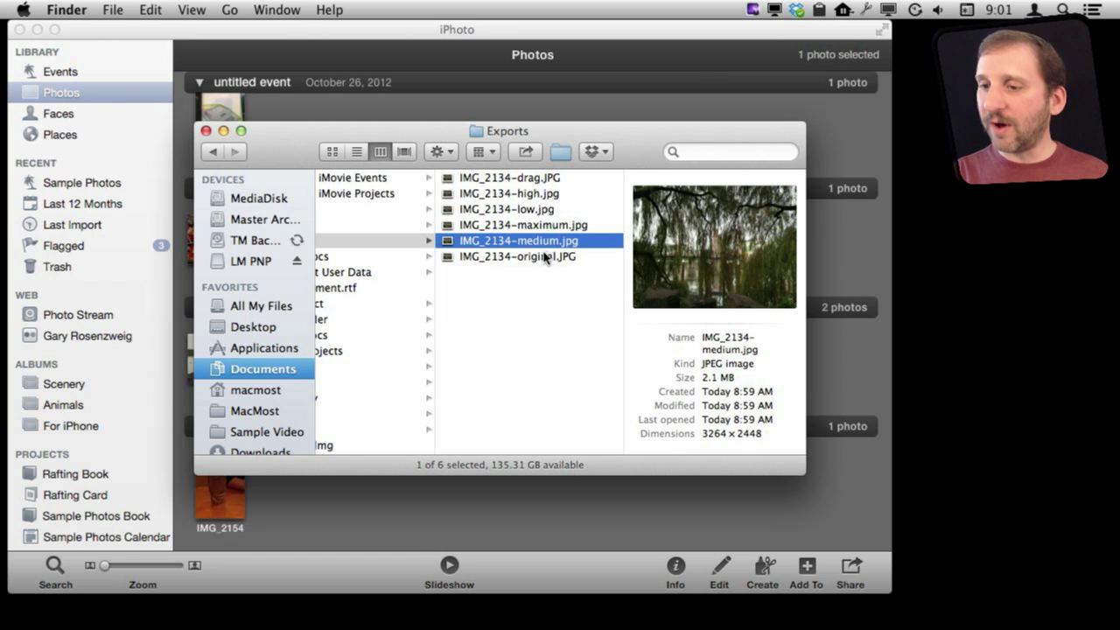
click(530, 198)
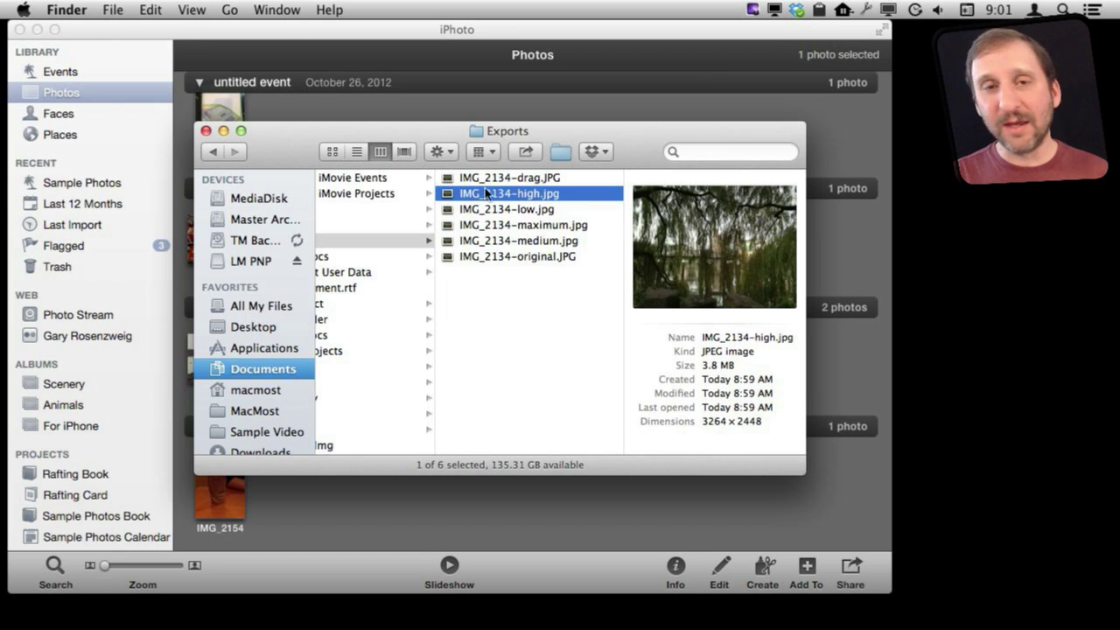
click(539, 232)
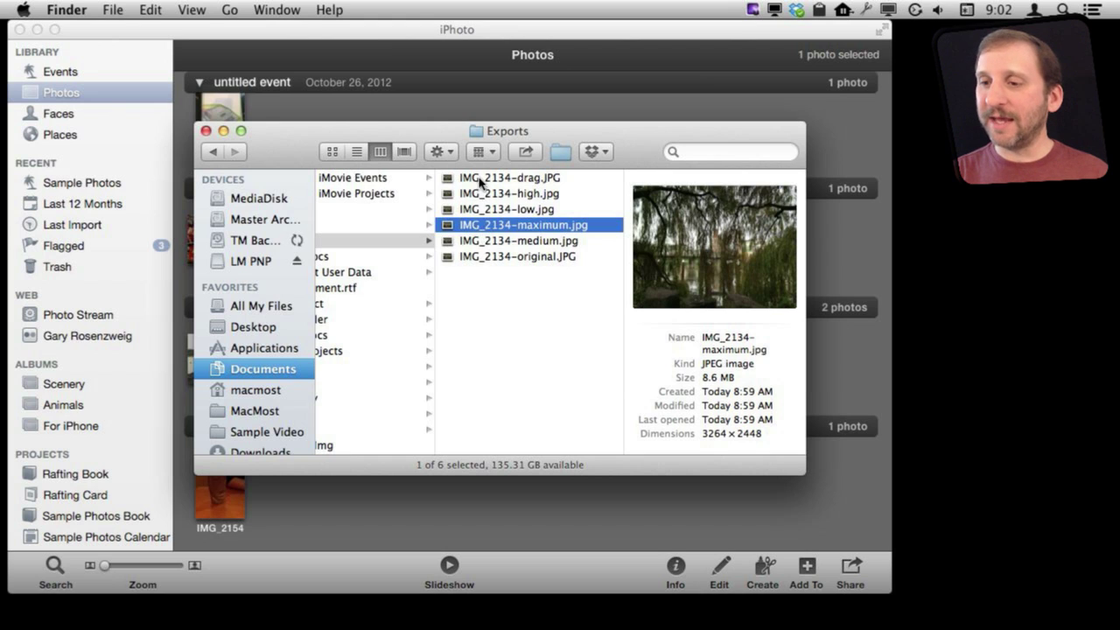
Compare the size of IMG_2134-drag.JPG against IMG_2134-original.JPG.
click(510, 177)
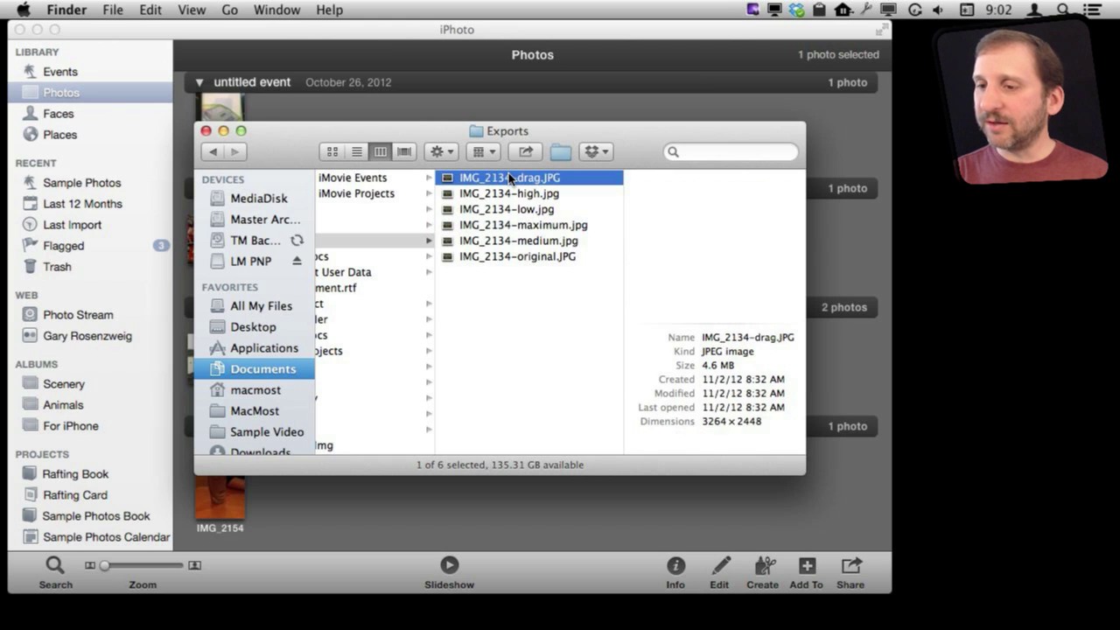
click(538, 255)
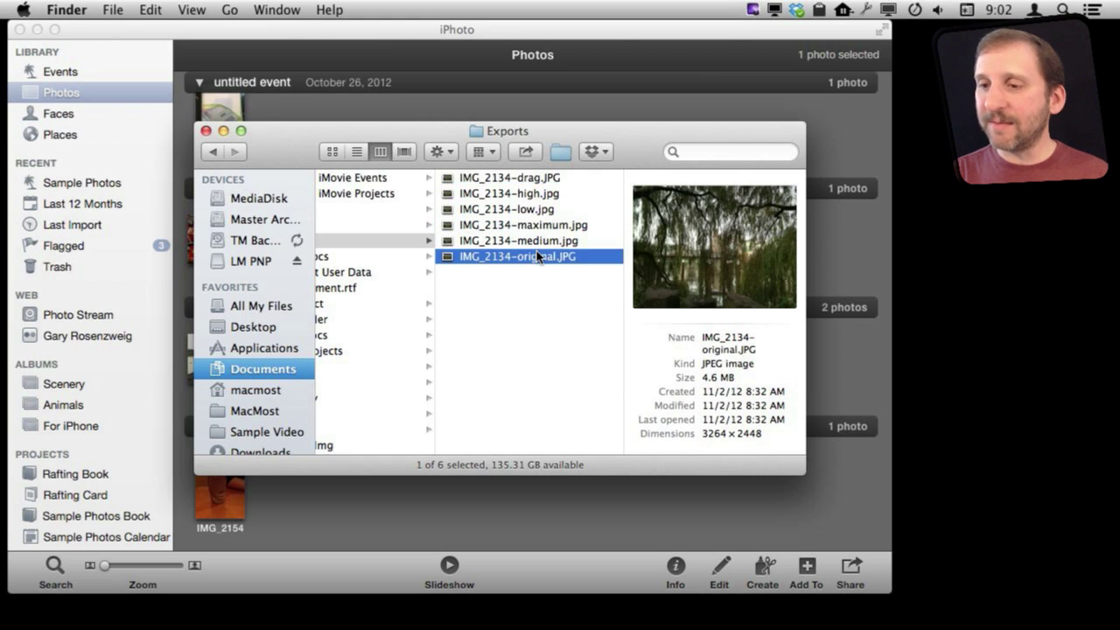
click(534, 180)
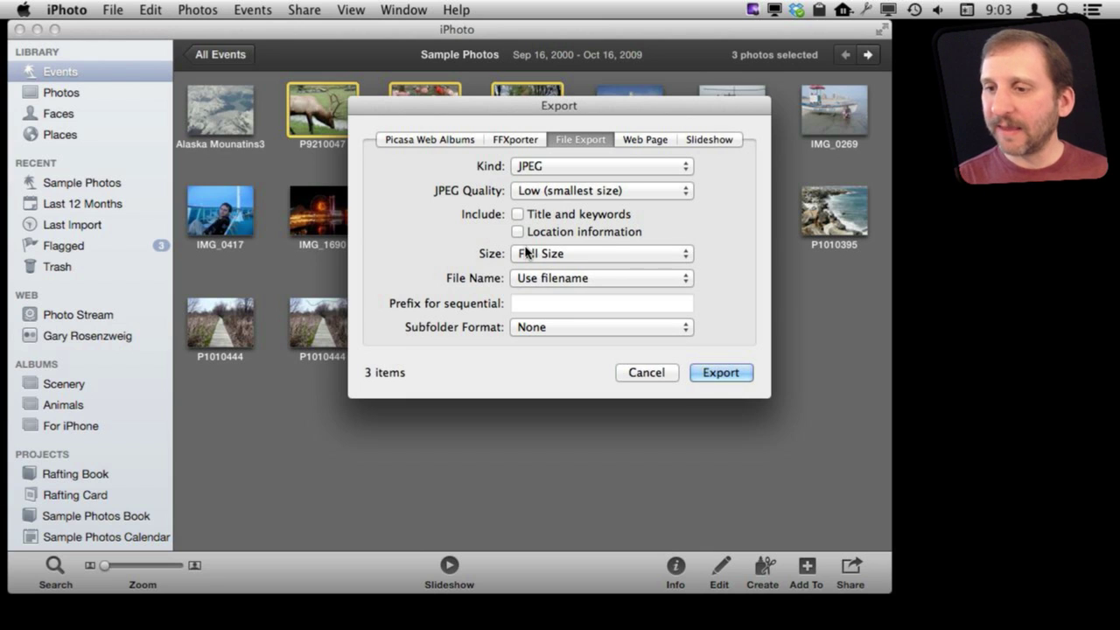
Toggle the export format to Original and back to JPEG at Low quality, then show size choices.
click(546, 165)
click(544, 137)
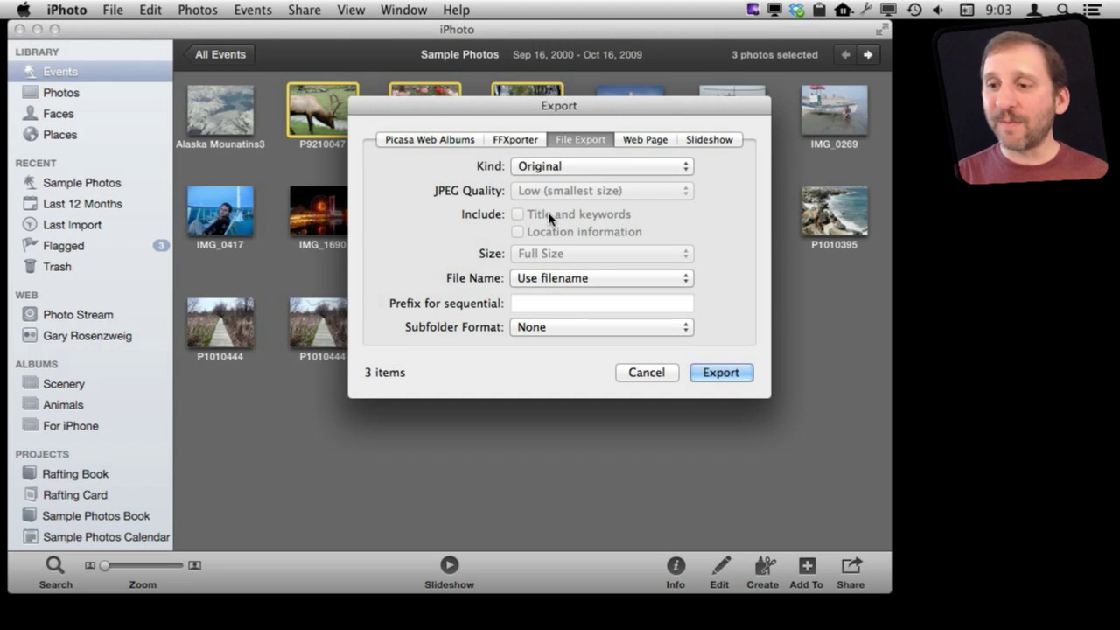
click(544, 166)
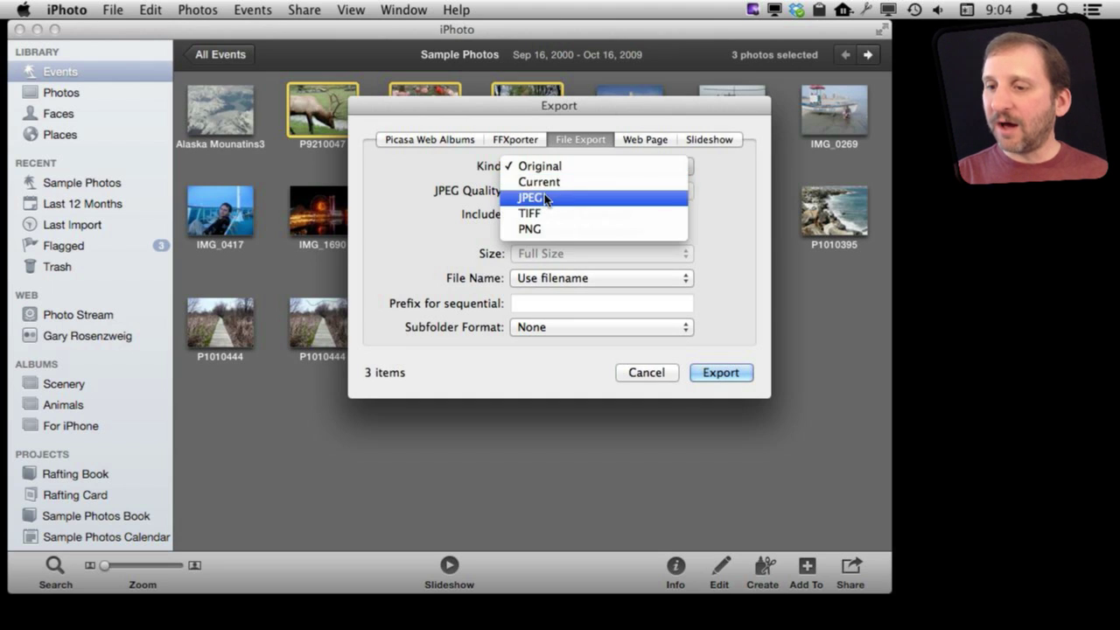
click(544, 193)
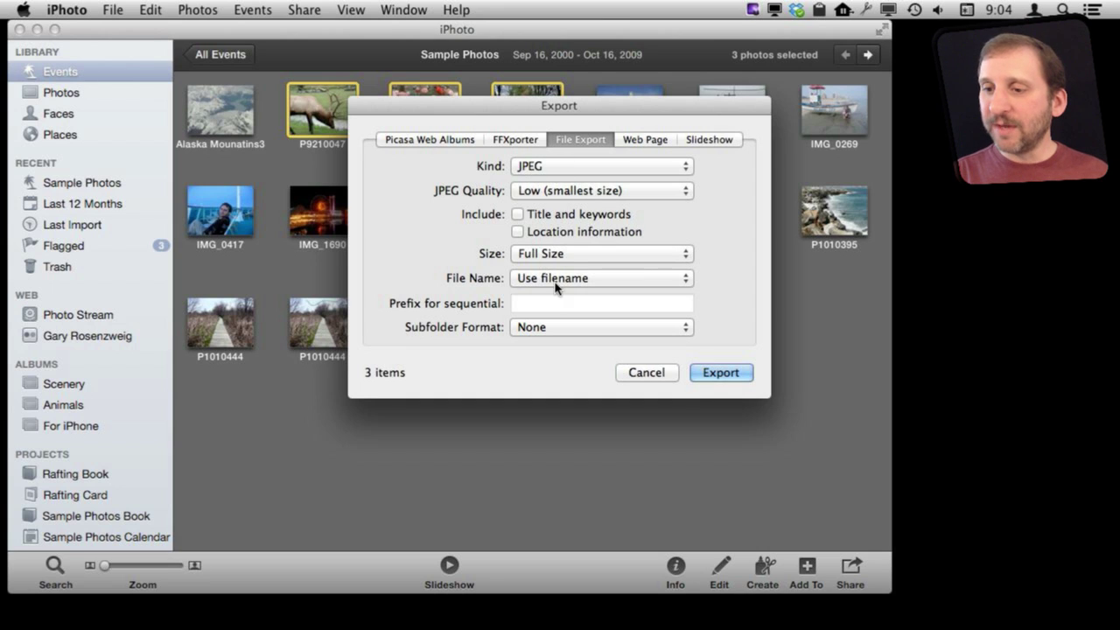
click(538, 254)
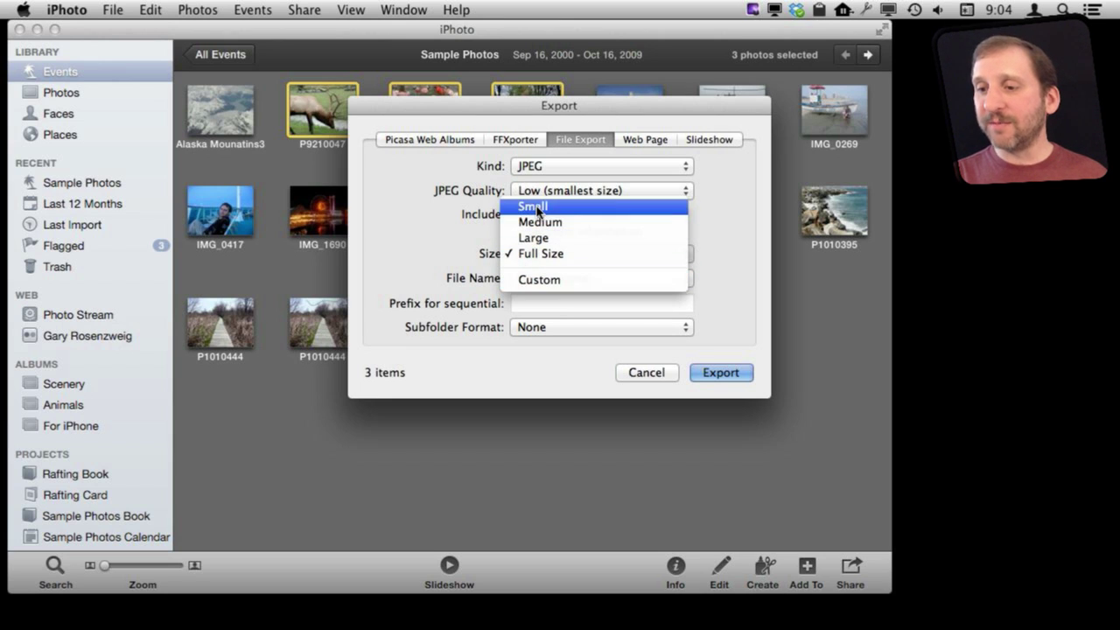
Try Custom size limited by height, width and dimension, then set the export size to Small.
click(544, 280)
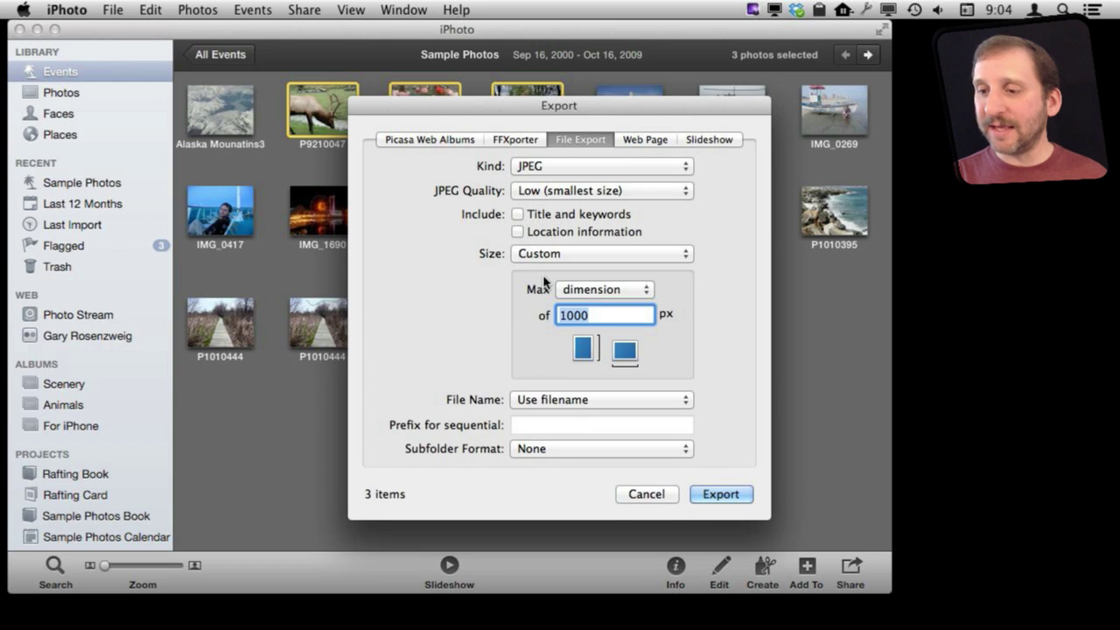
click(600, 291)
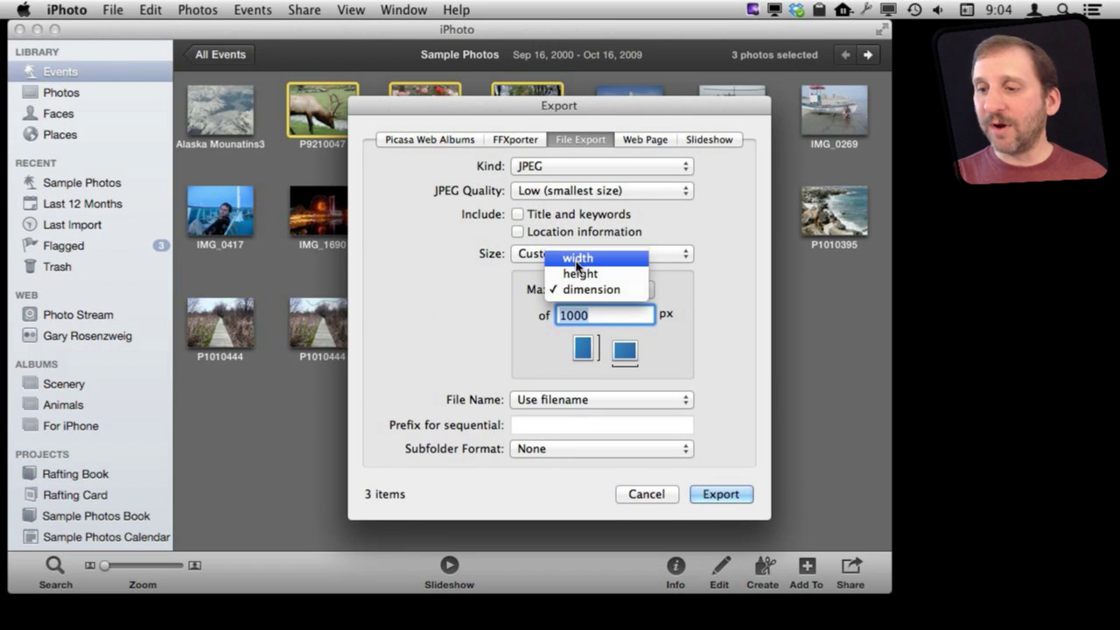
click(580, 273)
click(581, 290)
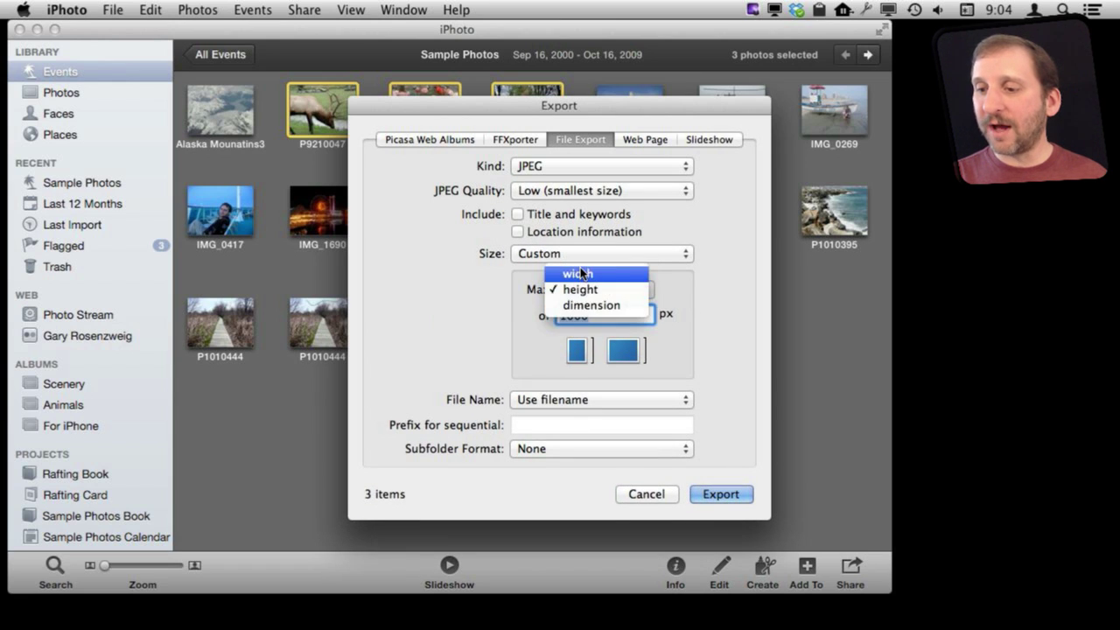
click(579, 274)
click(581, 289)
click(582, 324)
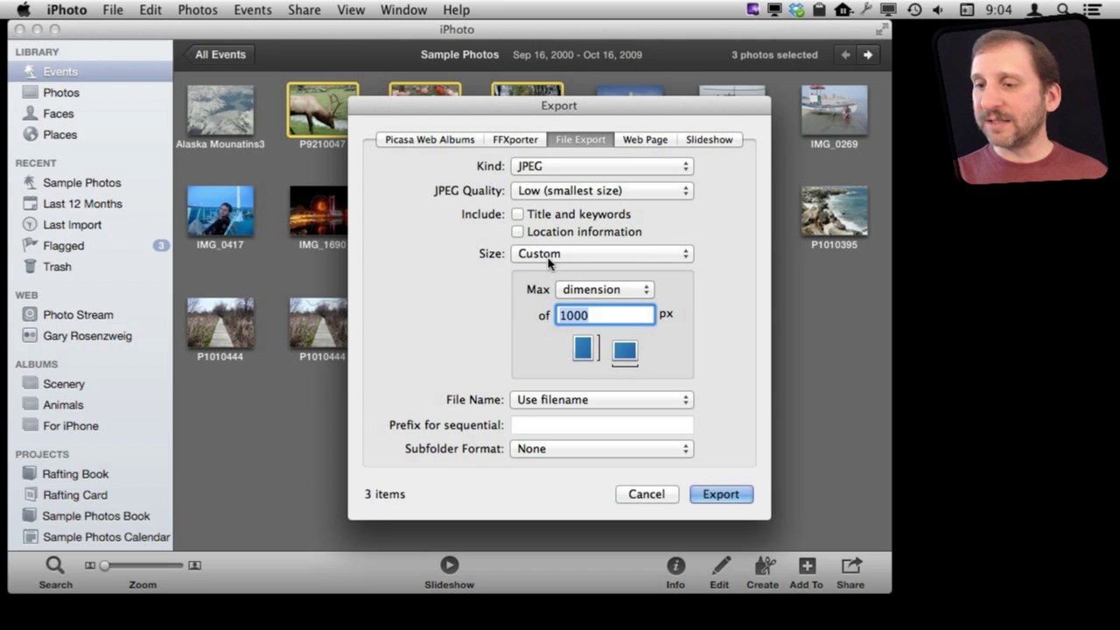
click(569, 253)
click(553, 180)
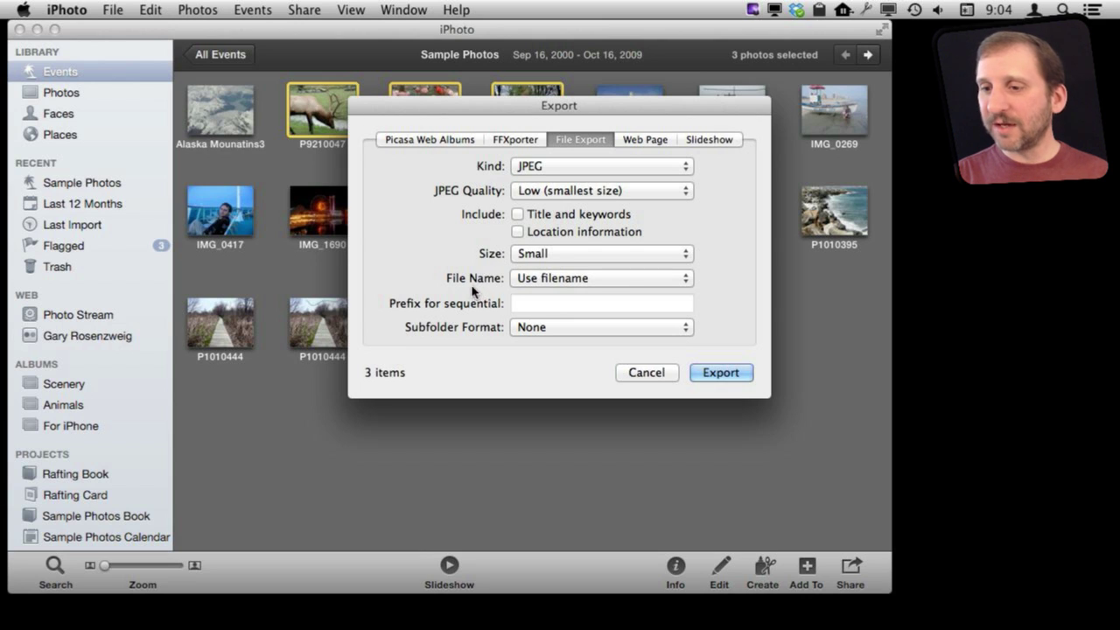
Set exported file names to Sequential and leave the Prefix field empty.
click(543, 278)
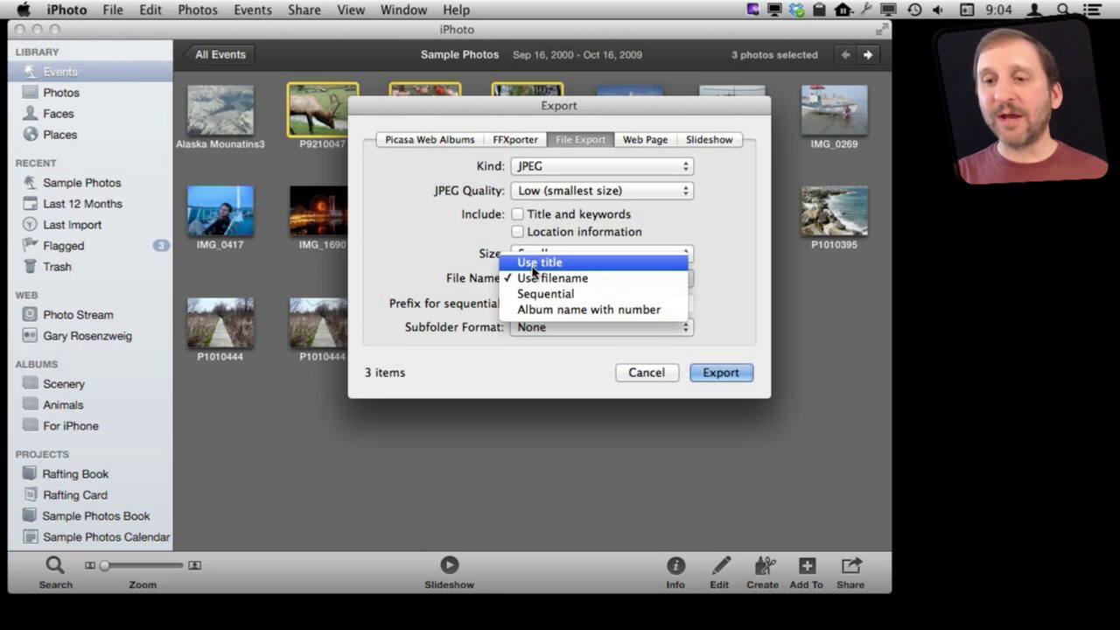
click(263, 166)
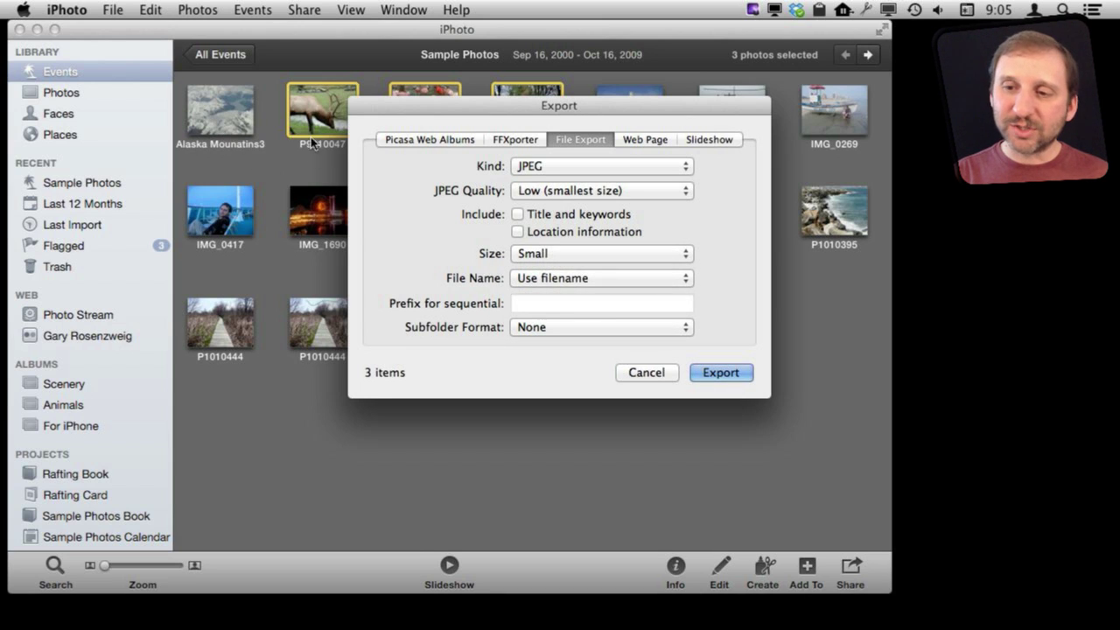
click(539, 278)
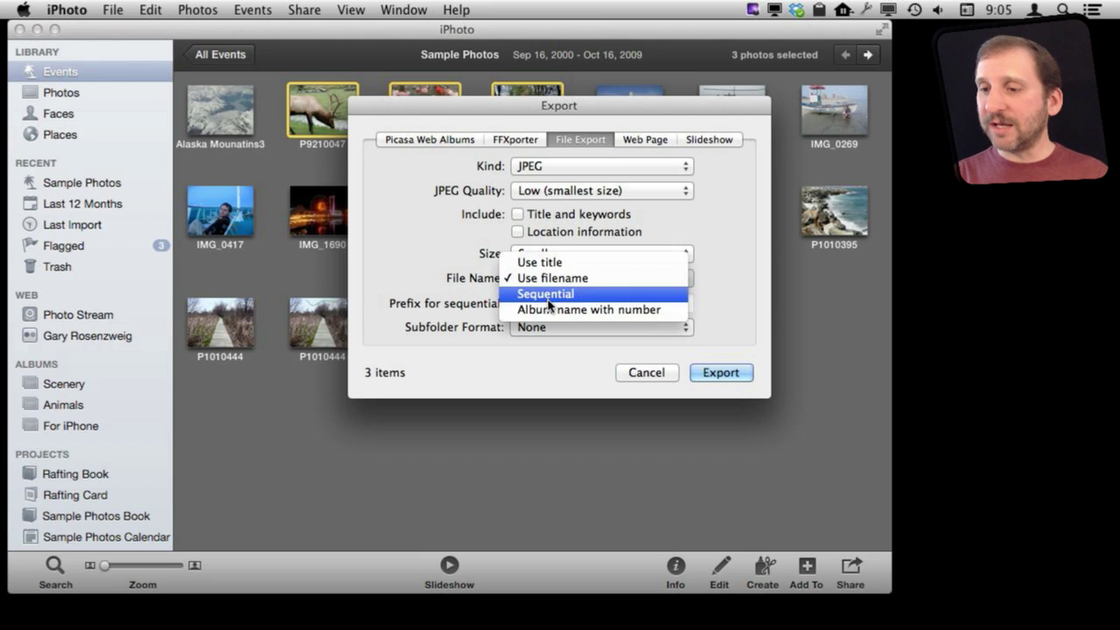
click(549, 294)
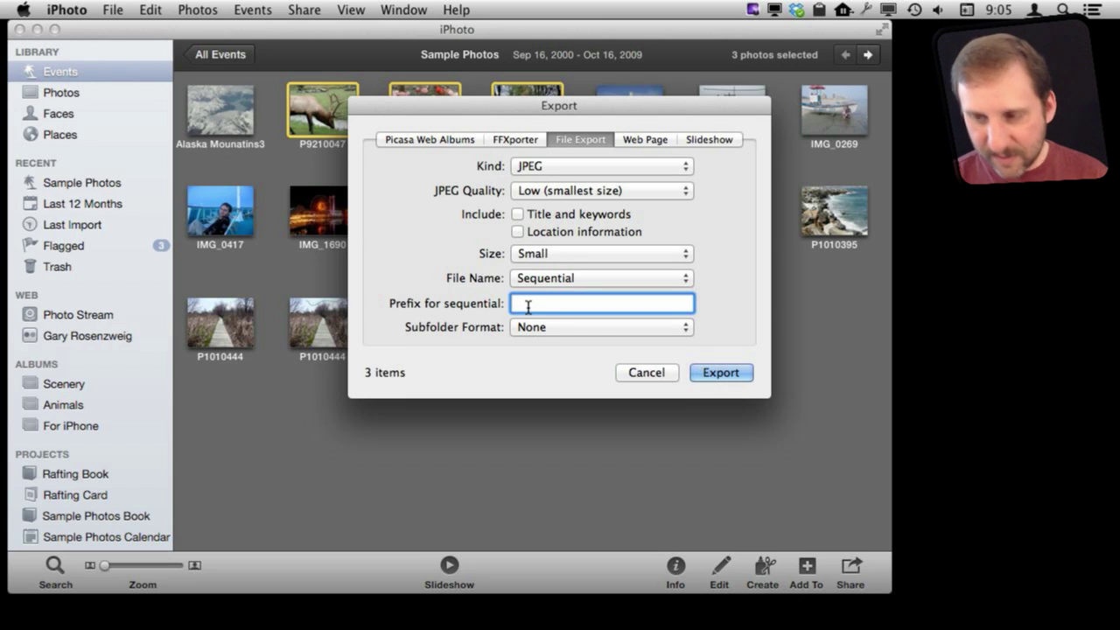
text(abc)
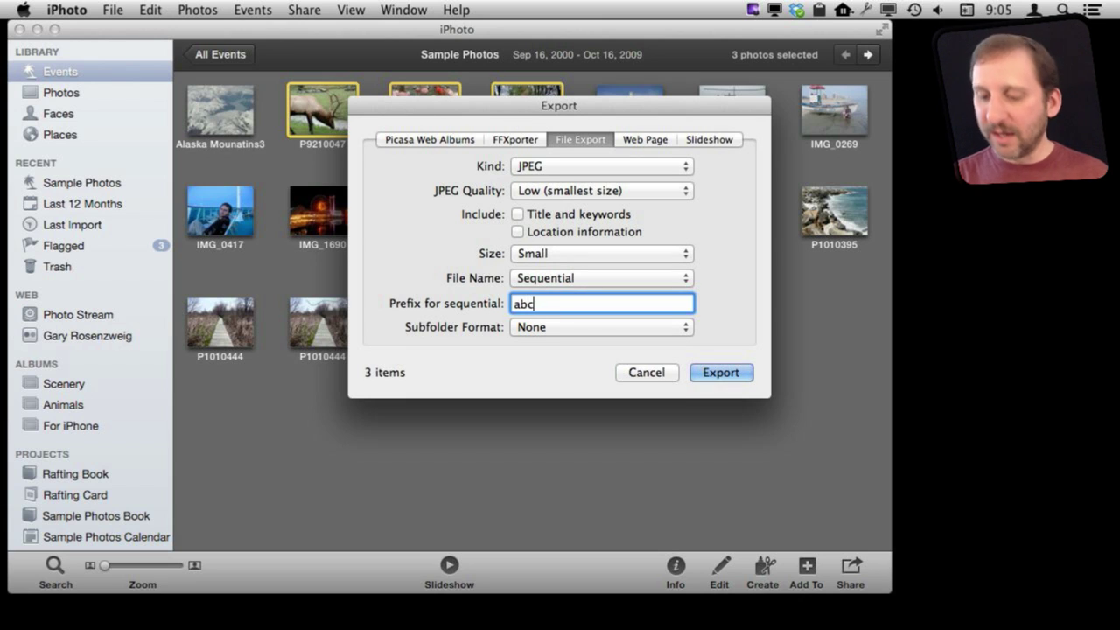
key(BackSpace)
key(BackSpace)
key(BackSpace)
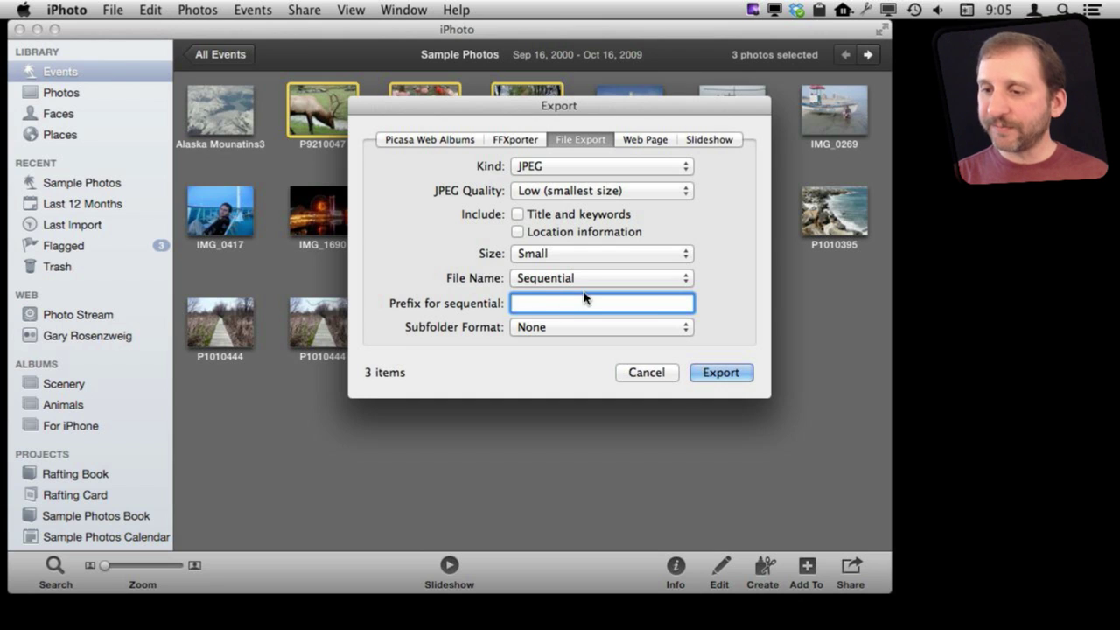
Try Album name with number, return to Sequential, keep Subfolder Format None, and cancel.
click(585, 278)
click(588, 294)
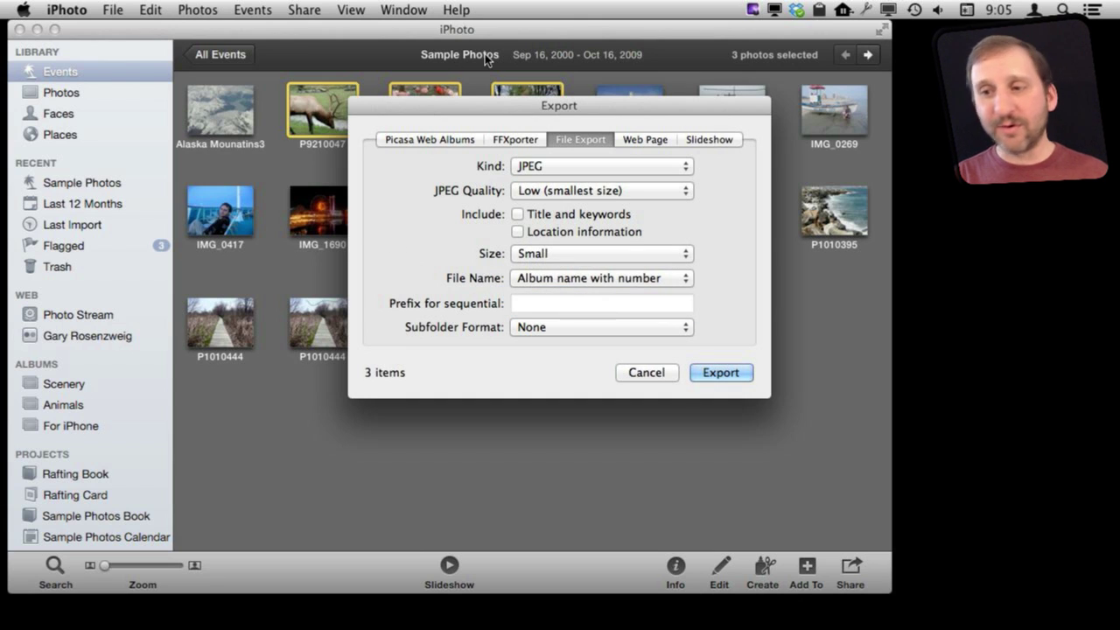
click(536, 302)
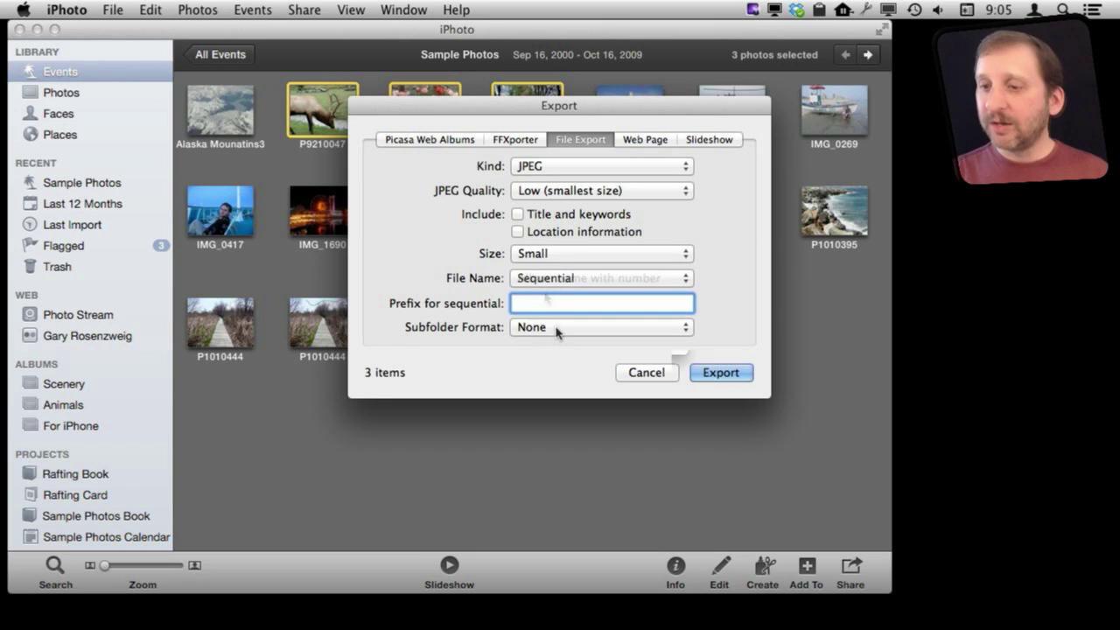
click(555, 327)
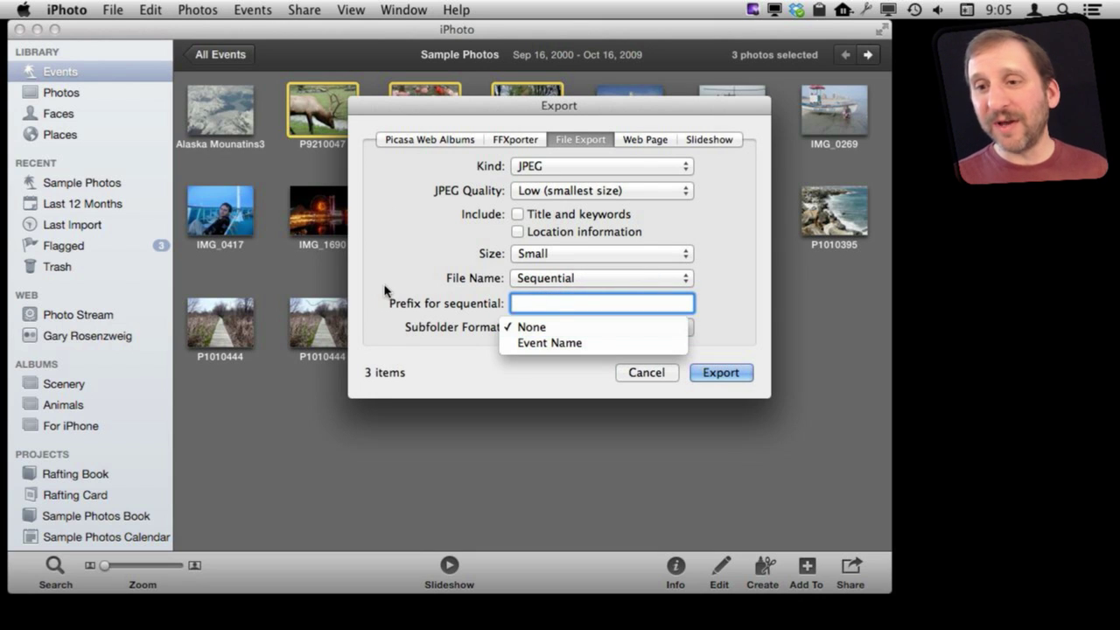
click(212, 61)
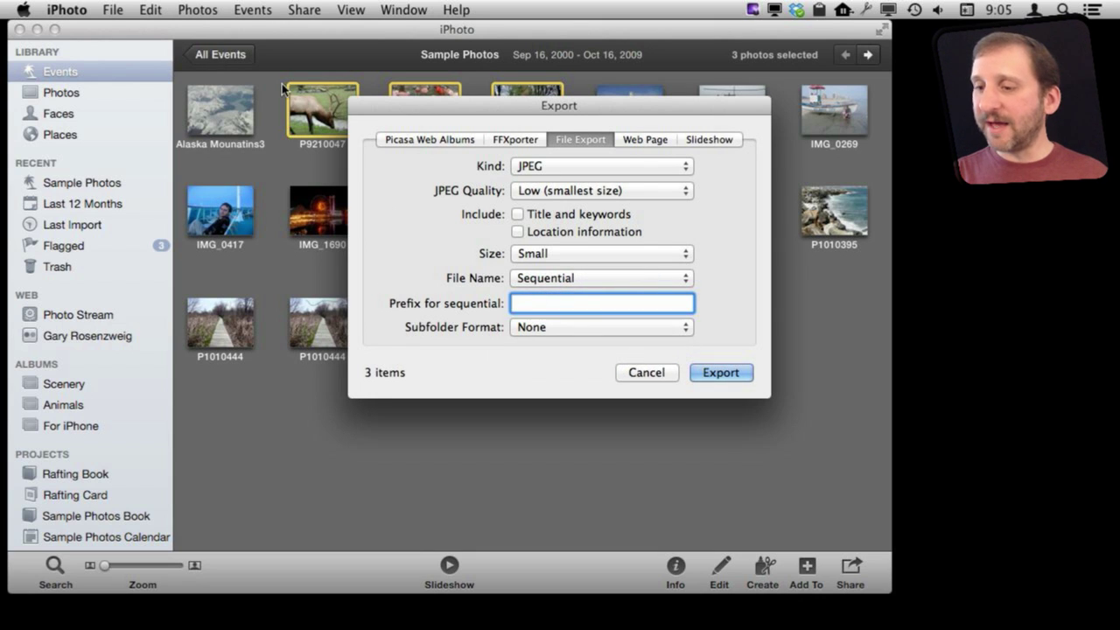
click(644, 371)
Select the Sample Photos and untitled events in All Events and open their export settings.
click(241, 121)
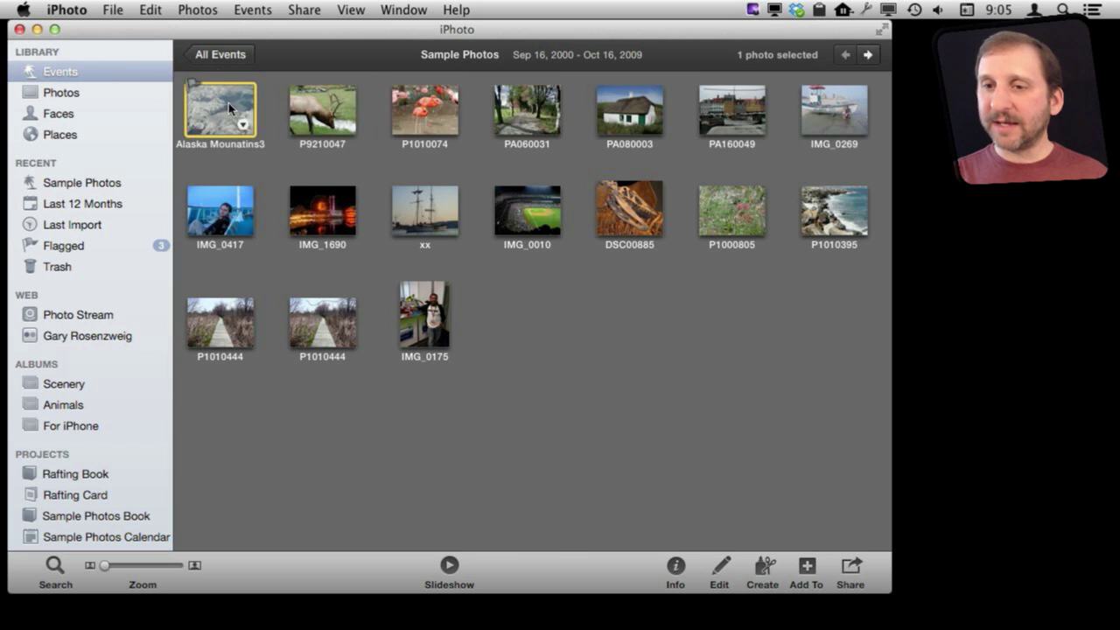
key(Escape)
shift+click(420, 131)
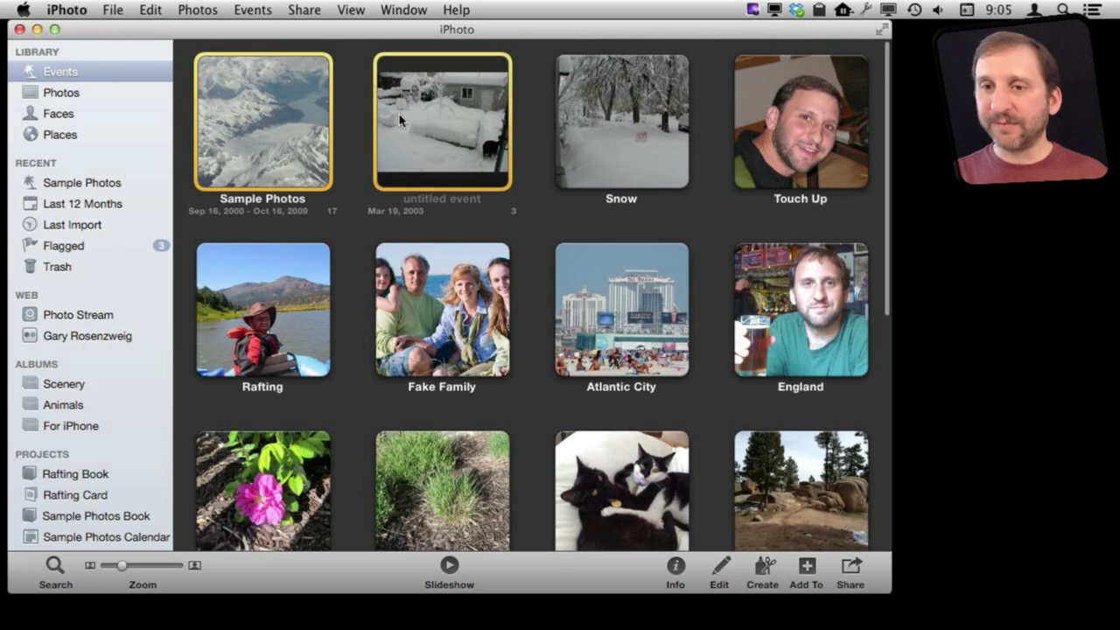
click(113, 10)
click(140, 223)
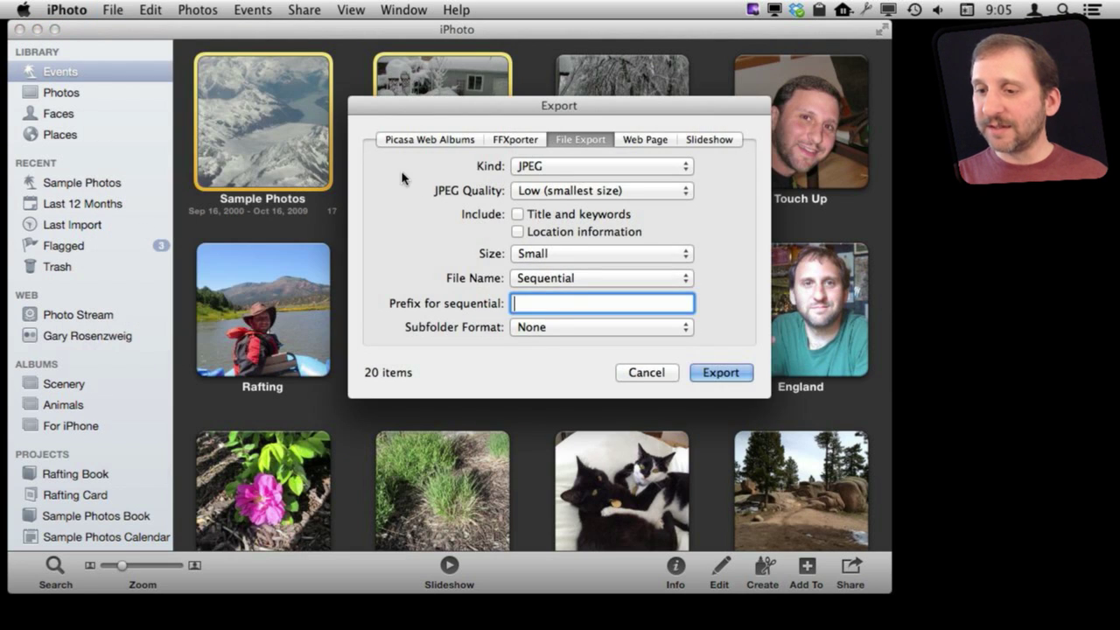
Set Subfolder Format to Event Name, then back to None.
click(535, 329)
click(551, 342)
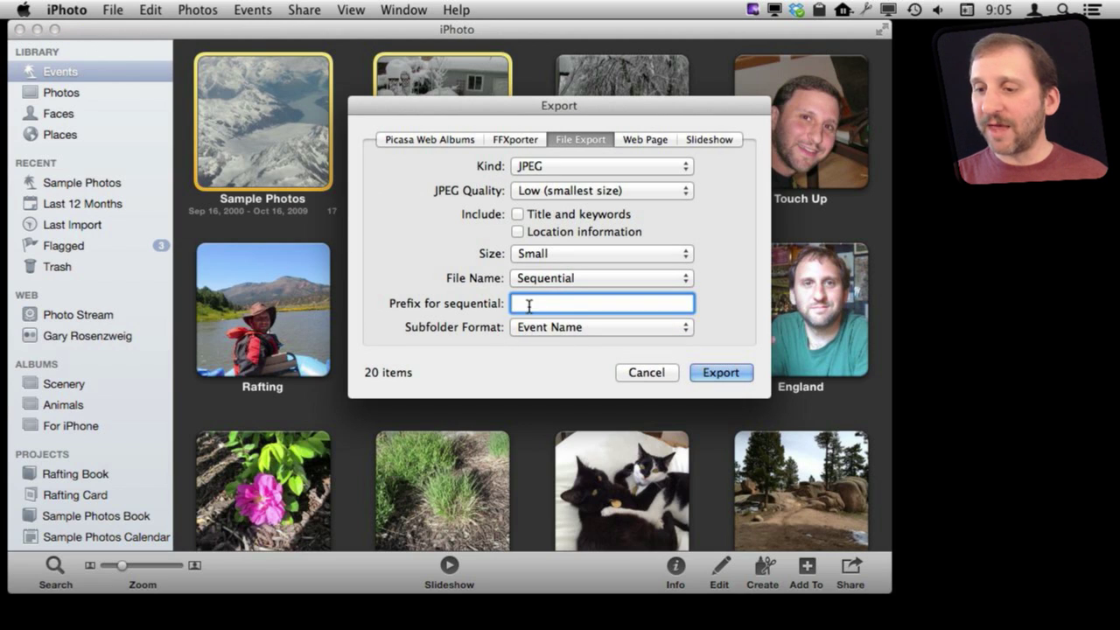
click(564, 326)
click(560, 312)
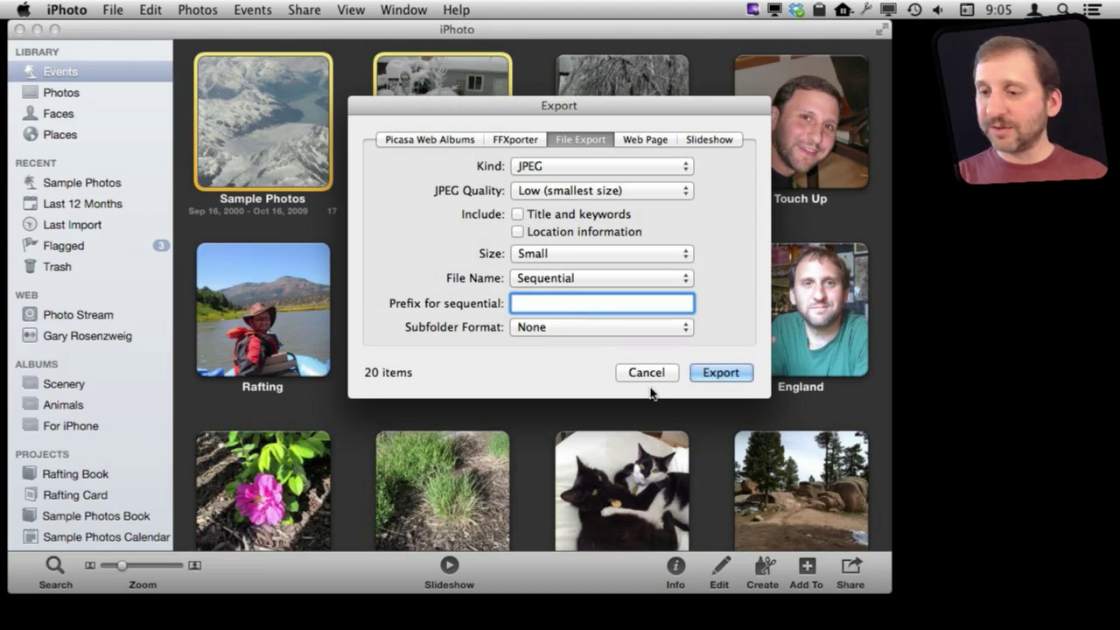